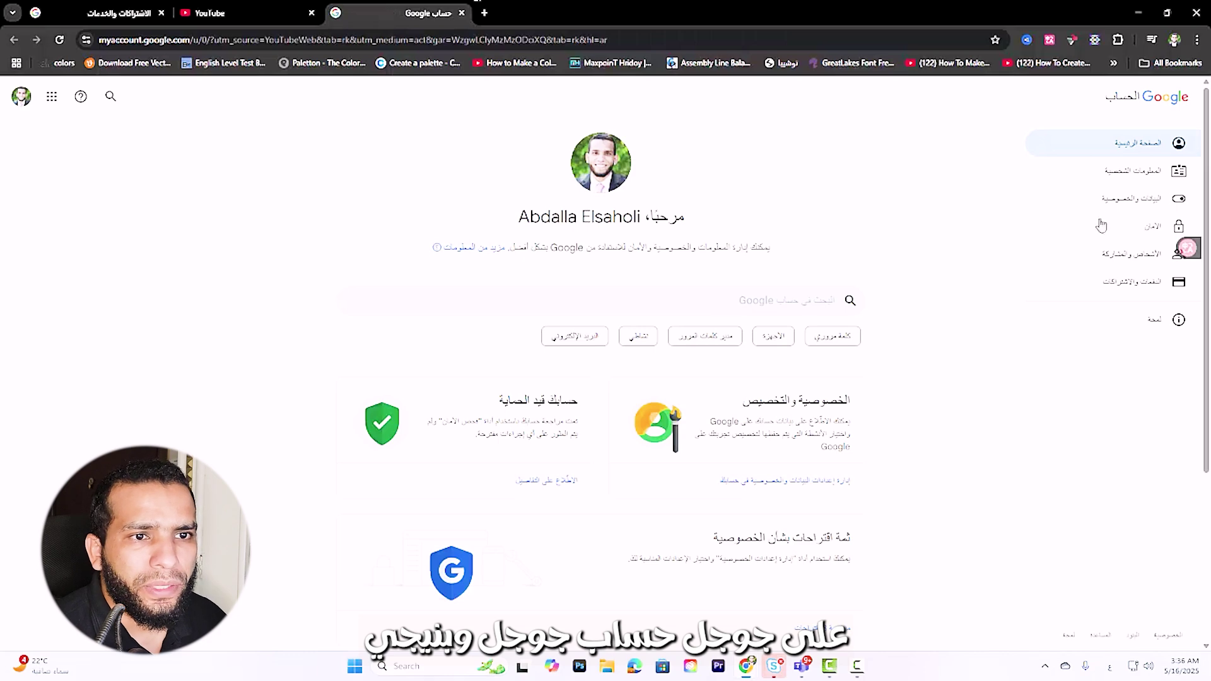
- View the cancelled subscriptions and services in the Google payments center, reached through the account's payment methods management
{"action": "left_click", "coordinate": [1132, 285]}
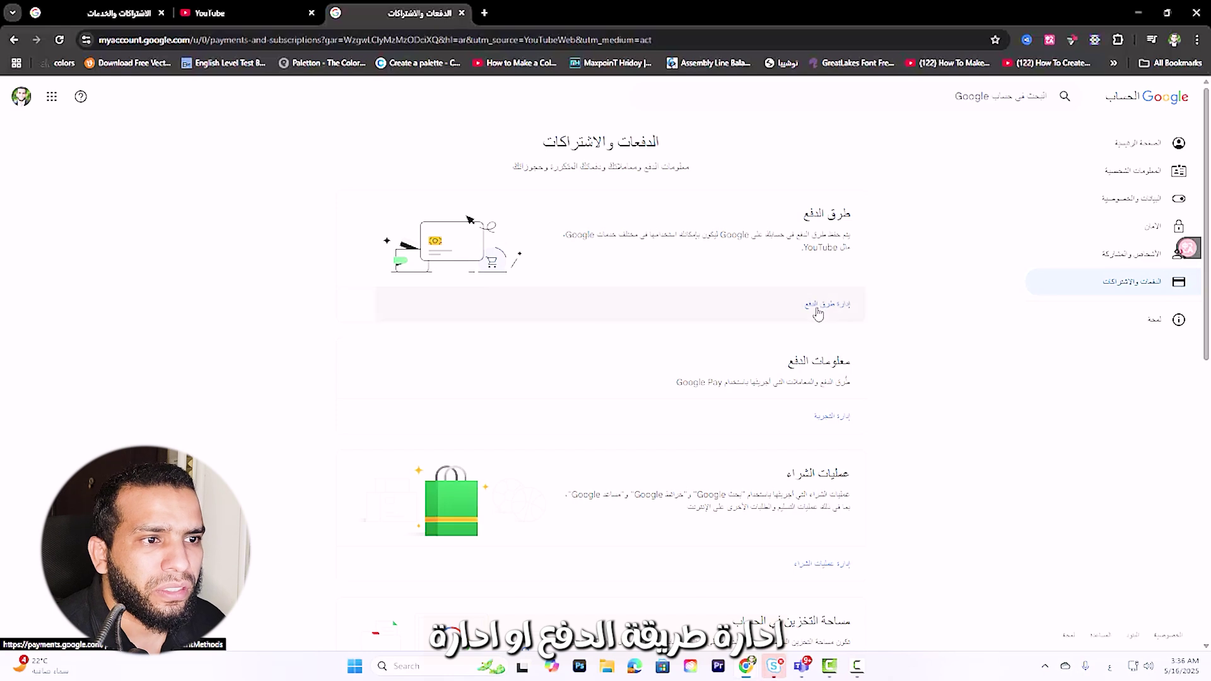
{"action": "left_click", "coordinate": [817, 308]}
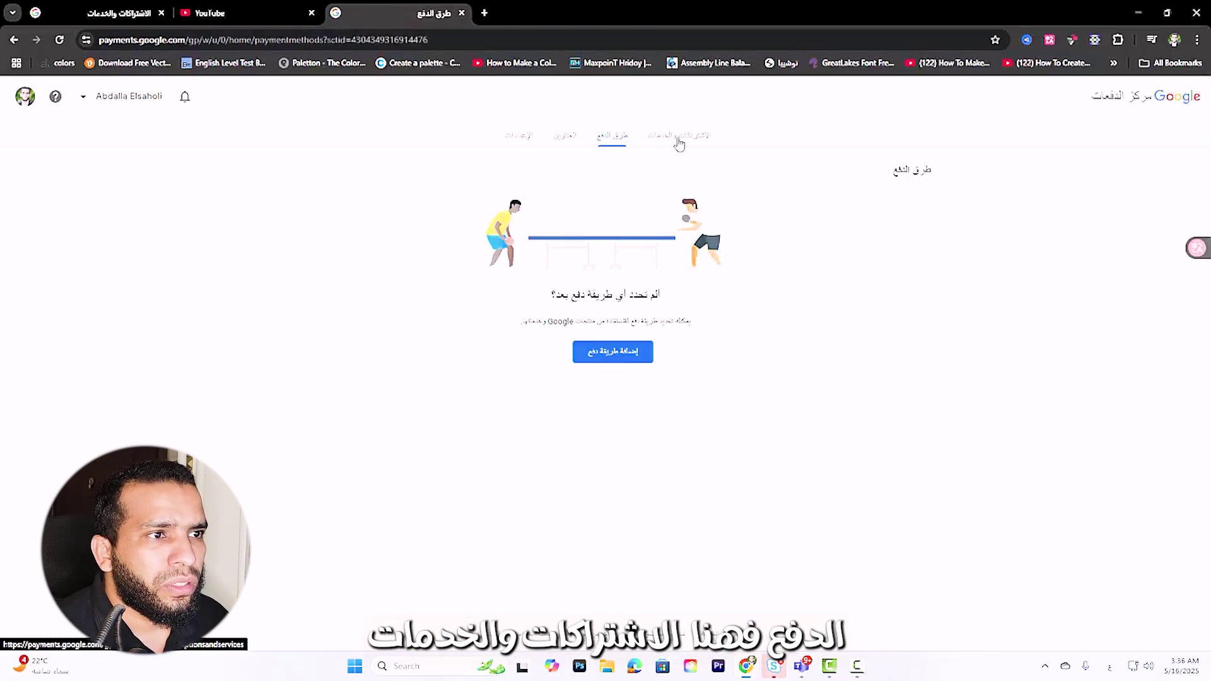
{"action": "left_click", "coordinate": [682, 143]}
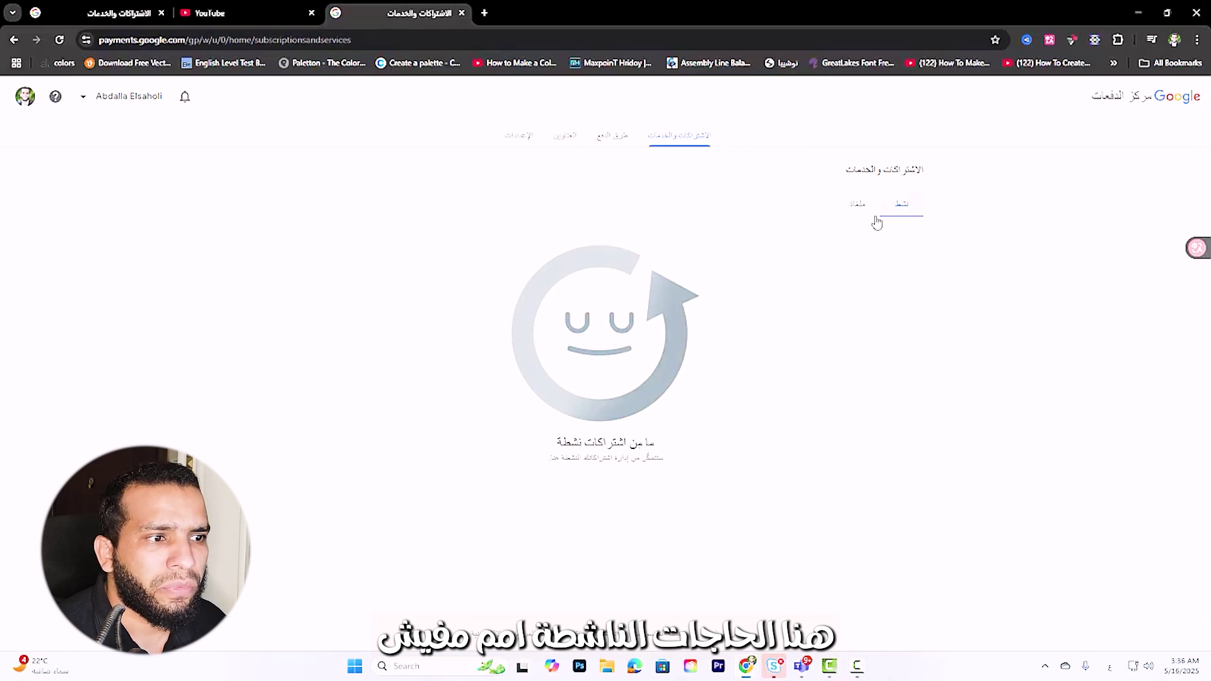
{"action": "left_click", "coordinate": [858, 207]}
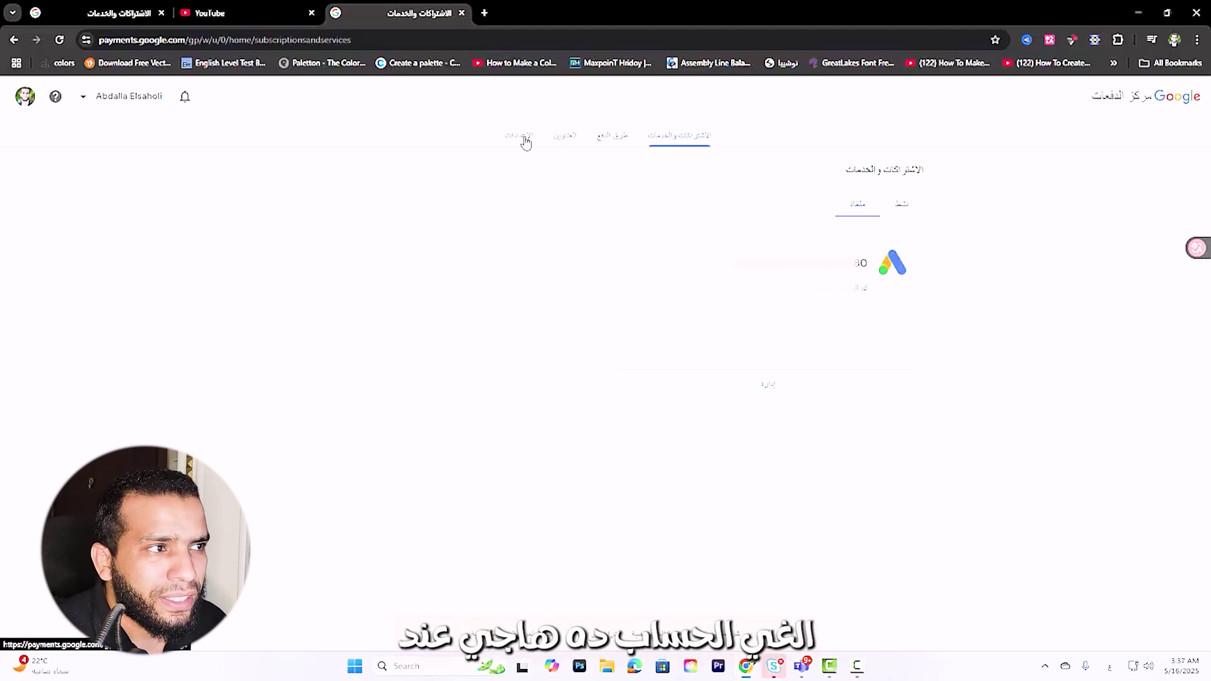
- Start closing the payments profile from the payments center settings
{"action": "left_click", "coordinate": [521, 145]}
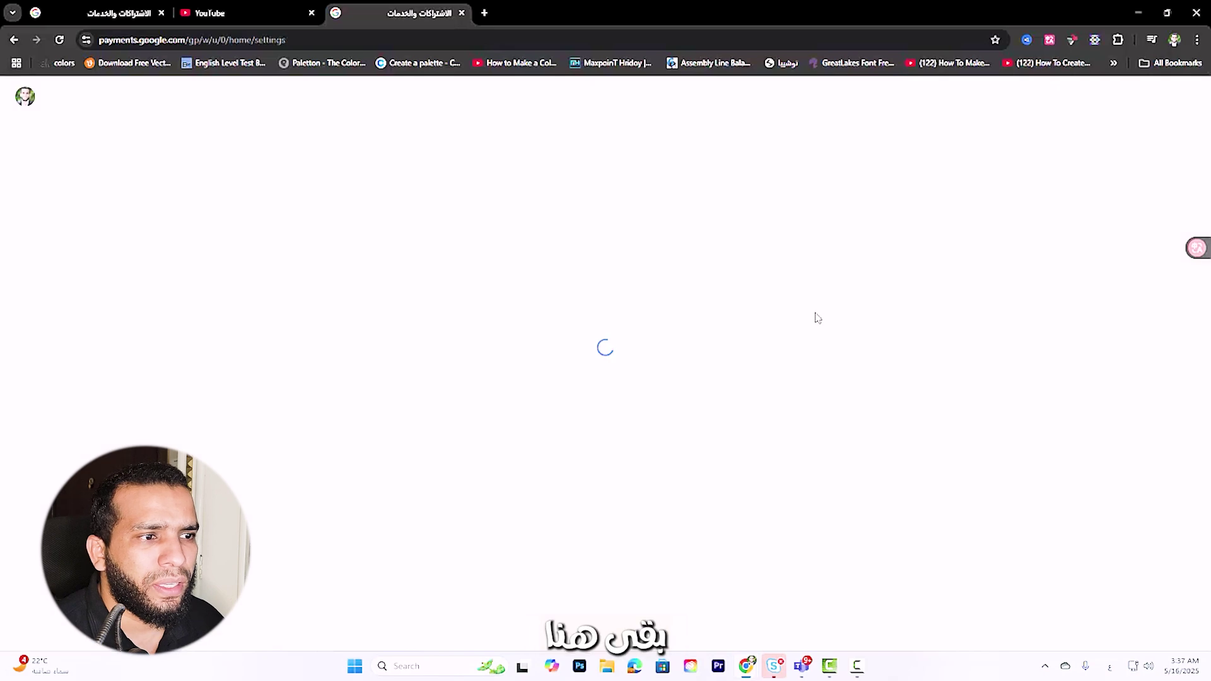
{"action": "scroll", "coordinate": [802, 359], "scroll_direction": "down", "scroll_amount": 10}
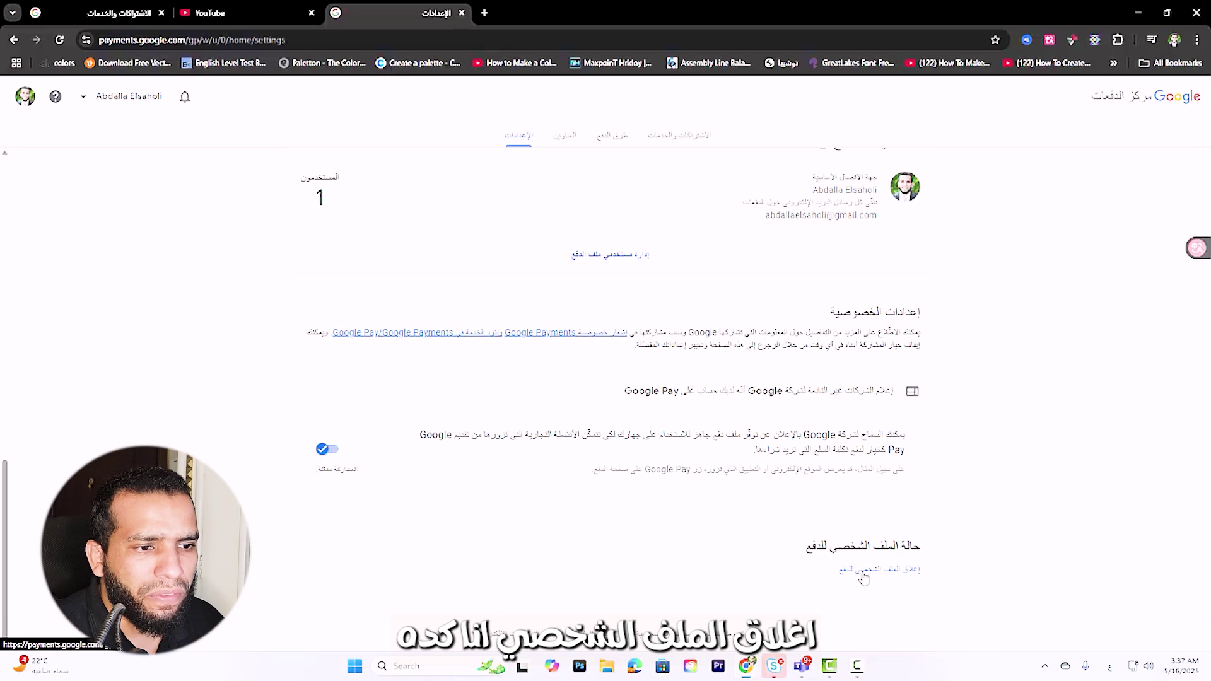
{"action": "left_click", "coordinate": [864, 571]}
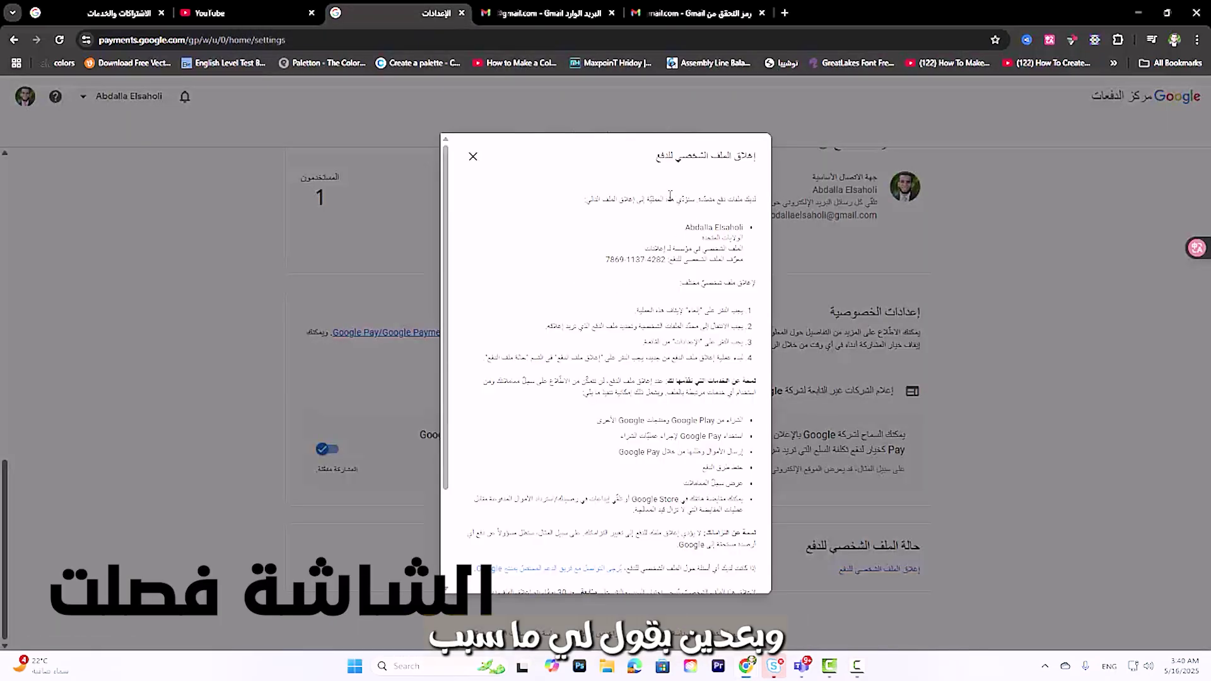
- Choose "لا أريد ذكر السبب" as the closing reason and confirm closing the payments profile
{"action": "scroll", "coordinate": [630, 315], "scroll_direction": "down", "scroll_amount": 2}
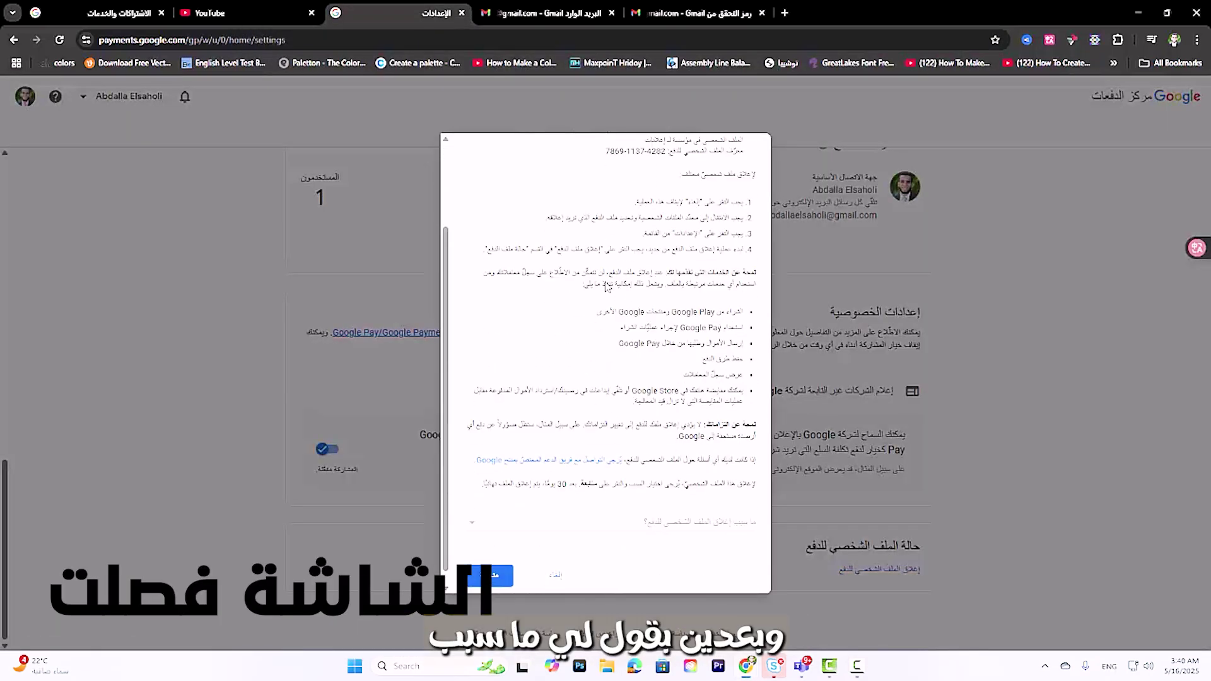
{"action": "left_click", "coordinate": [622, 512]}
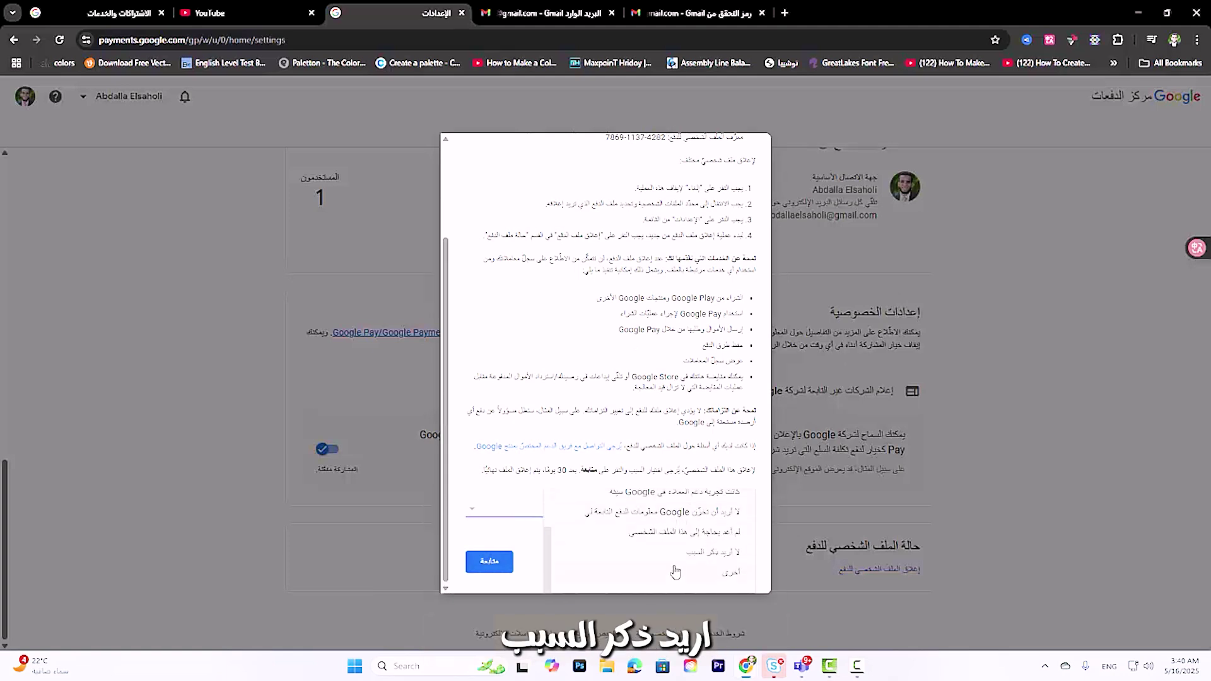
{"action": "left_click", "coordinate": [641, 558]}
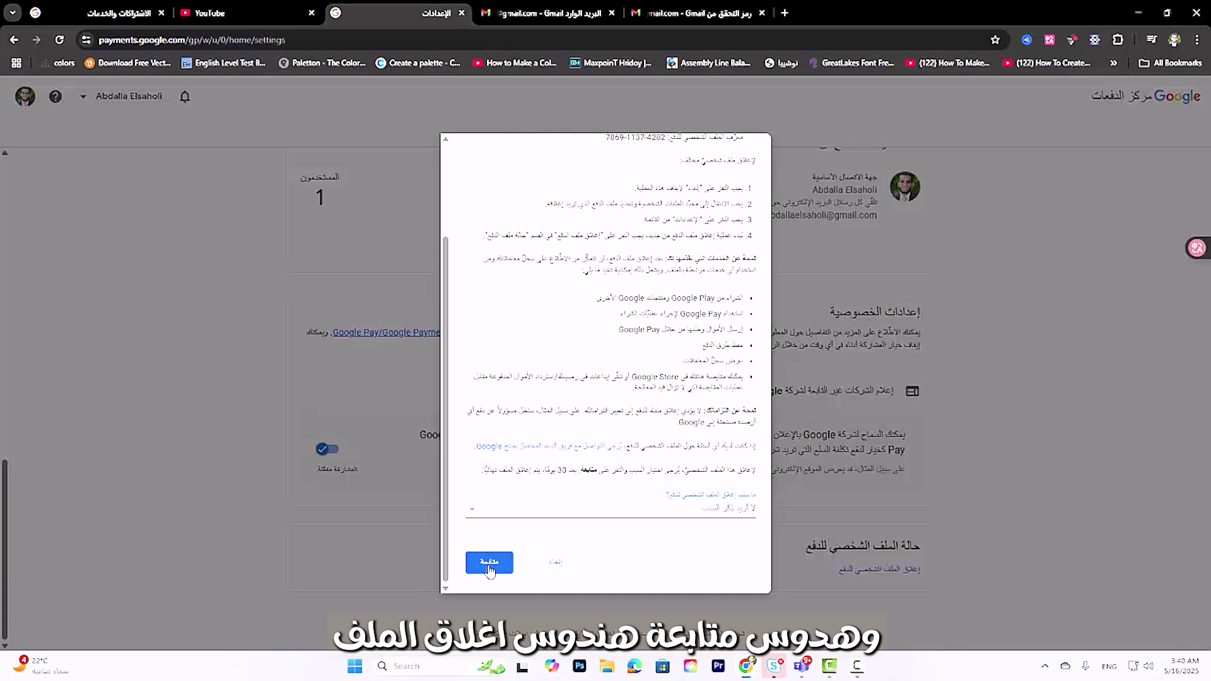
{"action": "left_click", "coordinate": [493, 562]}
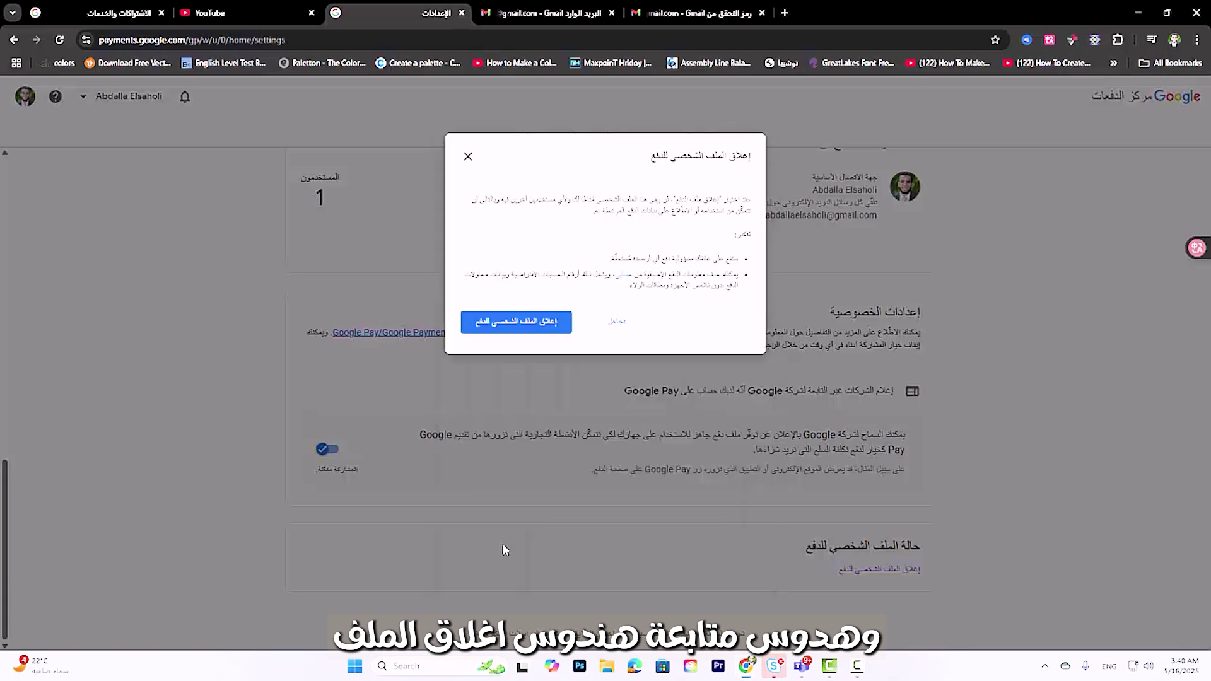
{"action": "left_click", "coordinate": [539, 325]}
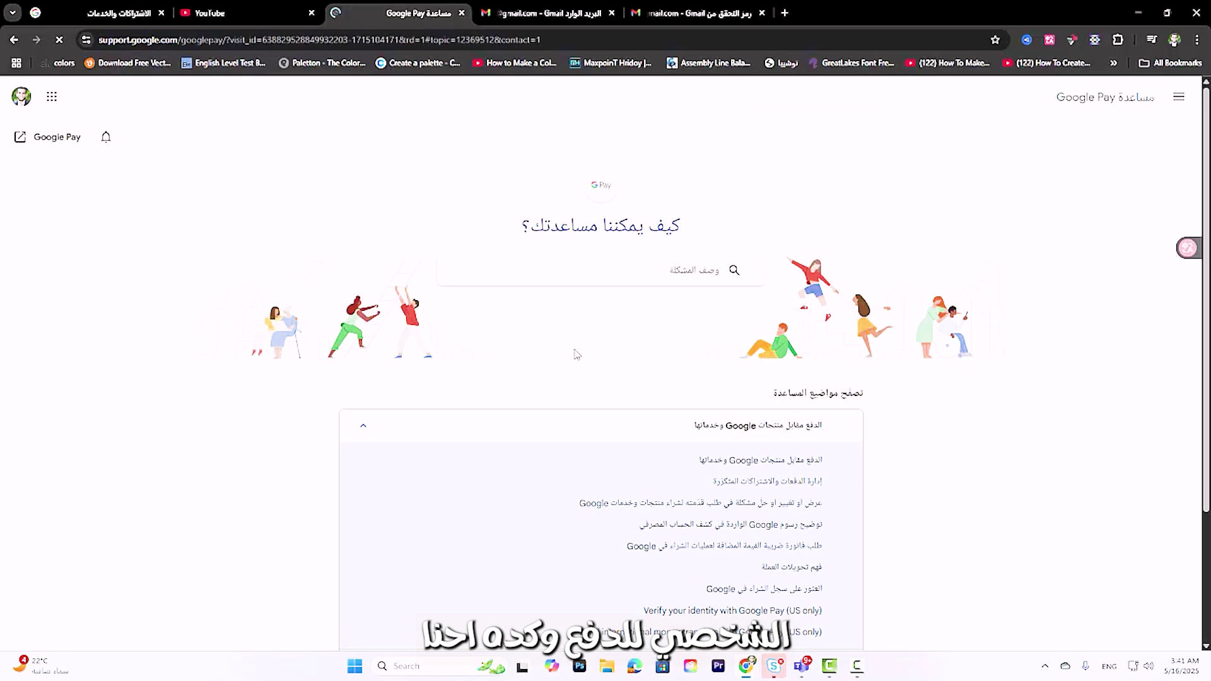
{"action": "scroll", "coordinate": [508, 334], "scroll_direction": "down", "scroll_amount": 2}
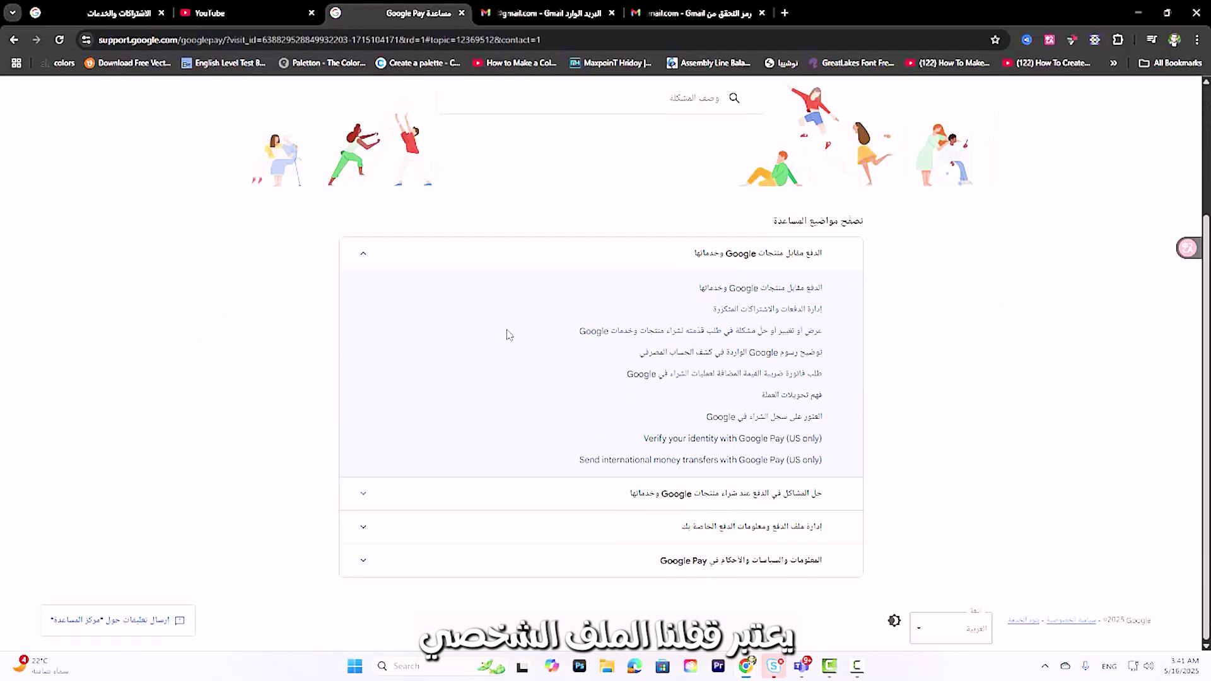
{"action": "scroll", "coordinate": [81, 203], "scroll_direction": "up", "scroll_amount": 2}
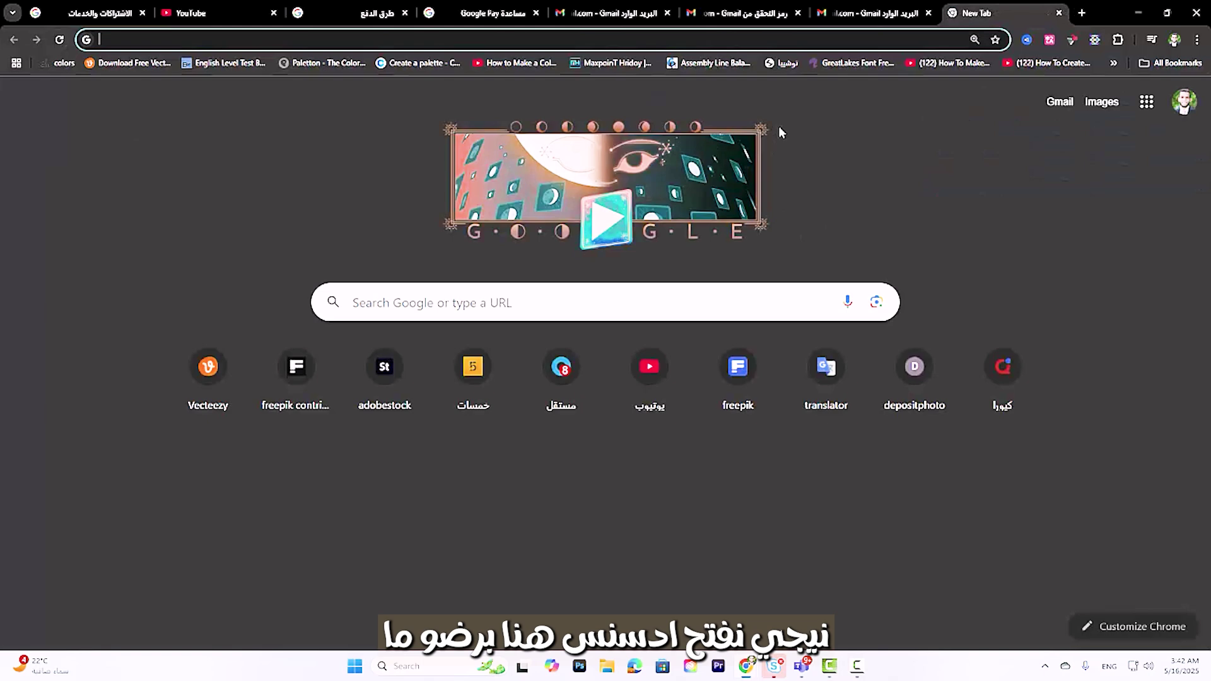
- Go to Google AdSense and open the account information page in the account settings
{"action": "type", "text": "ads"}
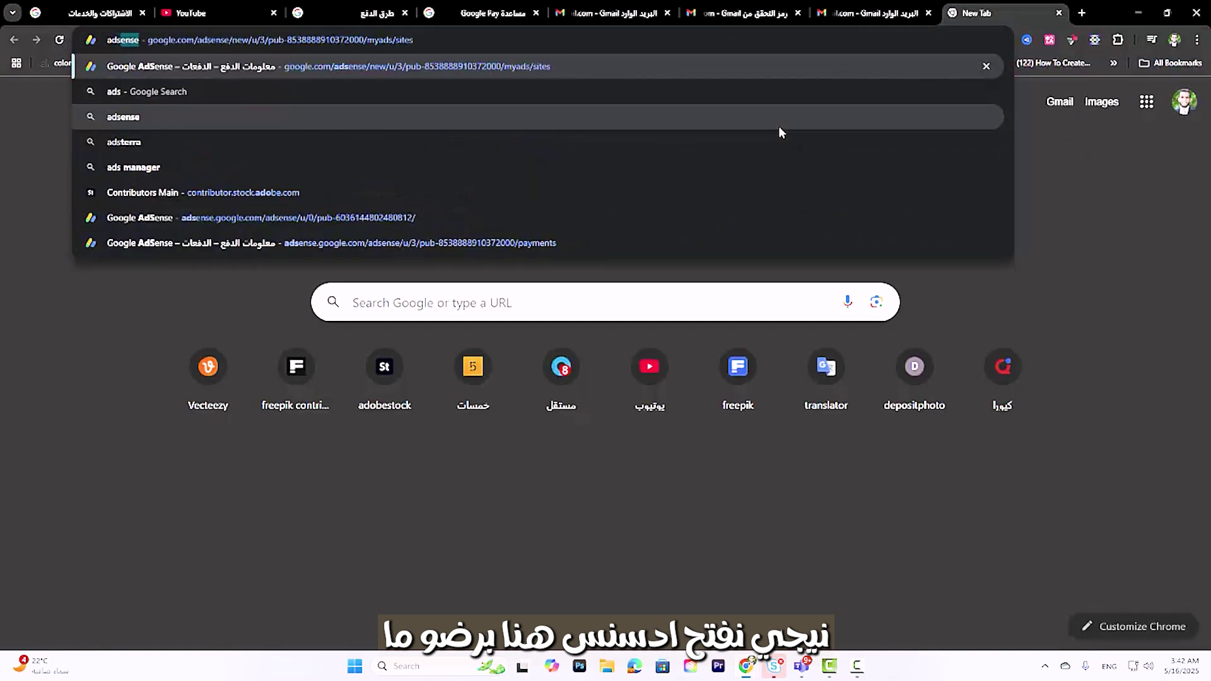
{"action": "key", "text": "Return"}
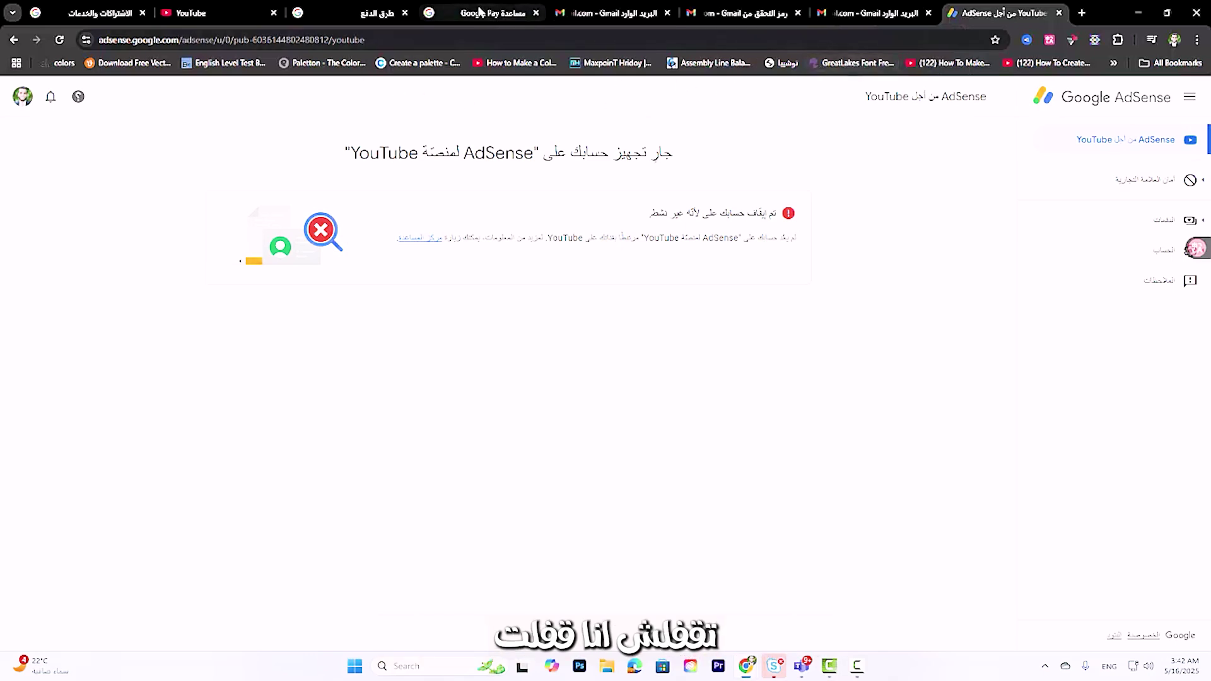
{"action": "left_click", "coordinate": [1135, 222]}
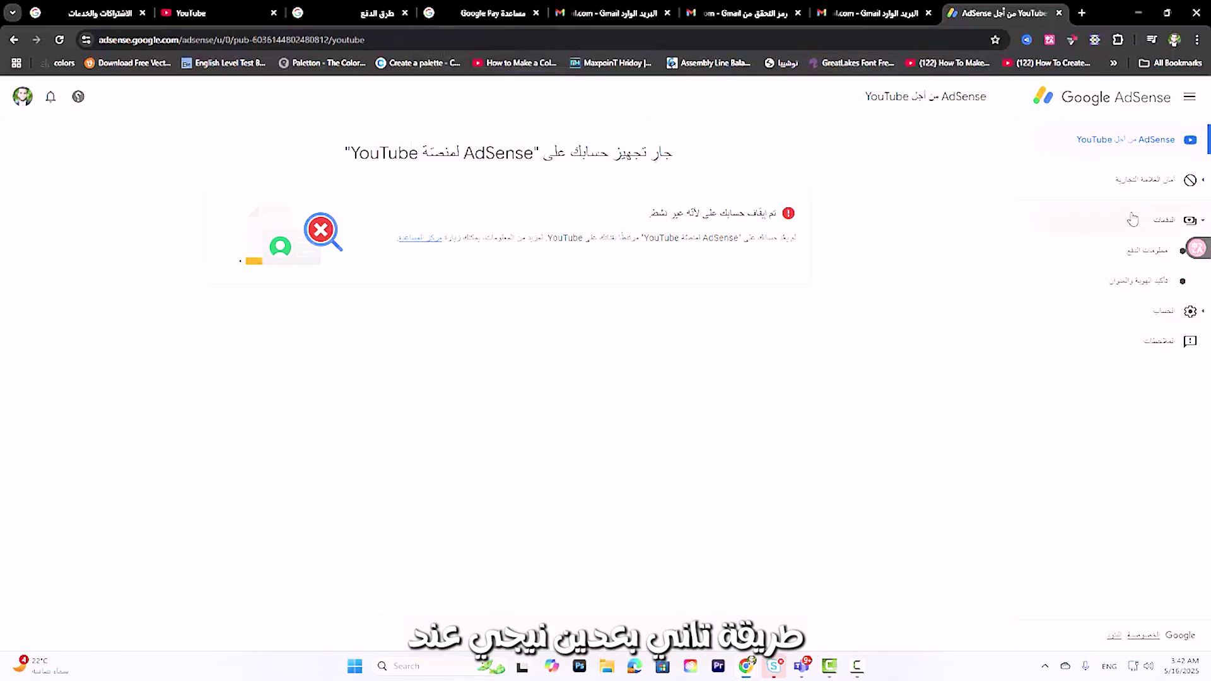
{"action": "left_click", "coordinate": [1157, 313]}
{"action": "left_click", "coordinate": [1149, 343]}
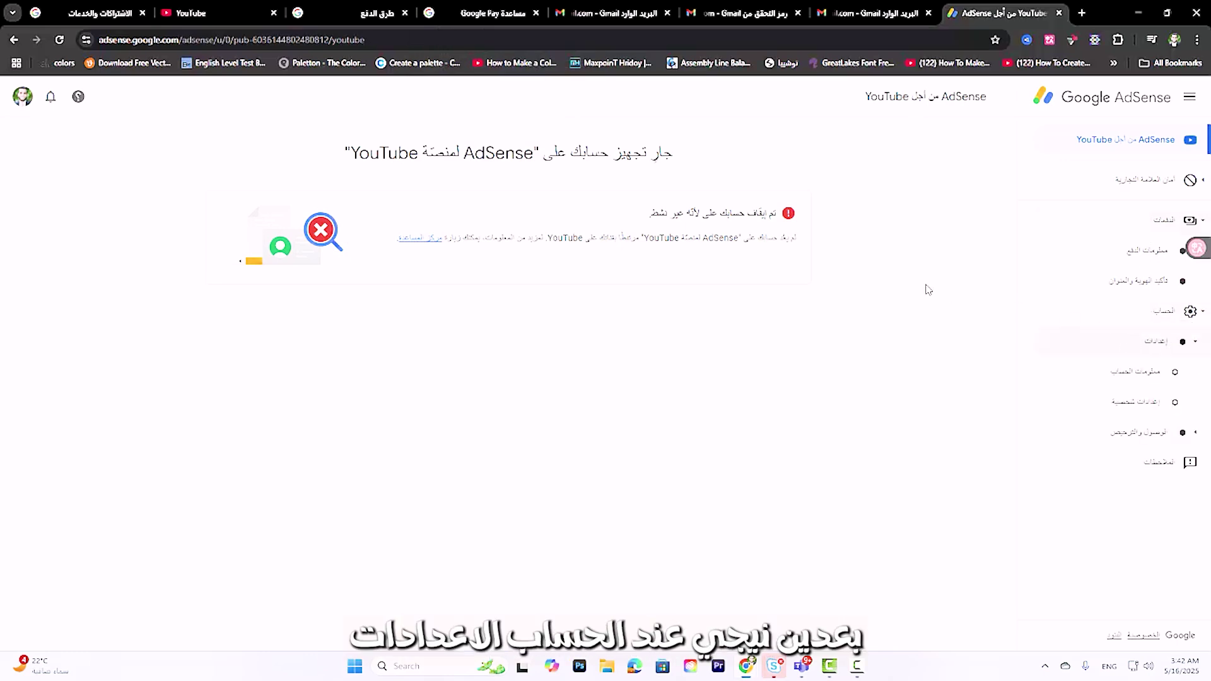
{"action": "left_click", "coordinate": [1129, 376]}
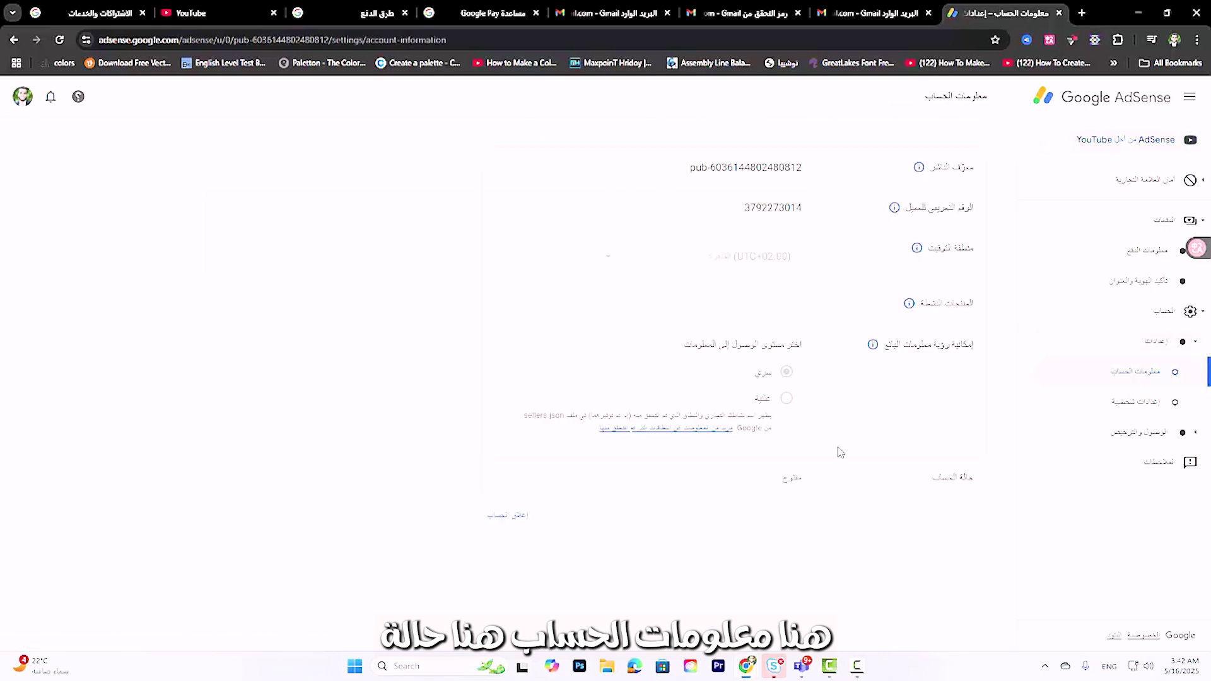
- Close the AdSense account, selecting AdSense for YouTube as the account to close
{"action": "left_click", "coordinate": [509, 516]}
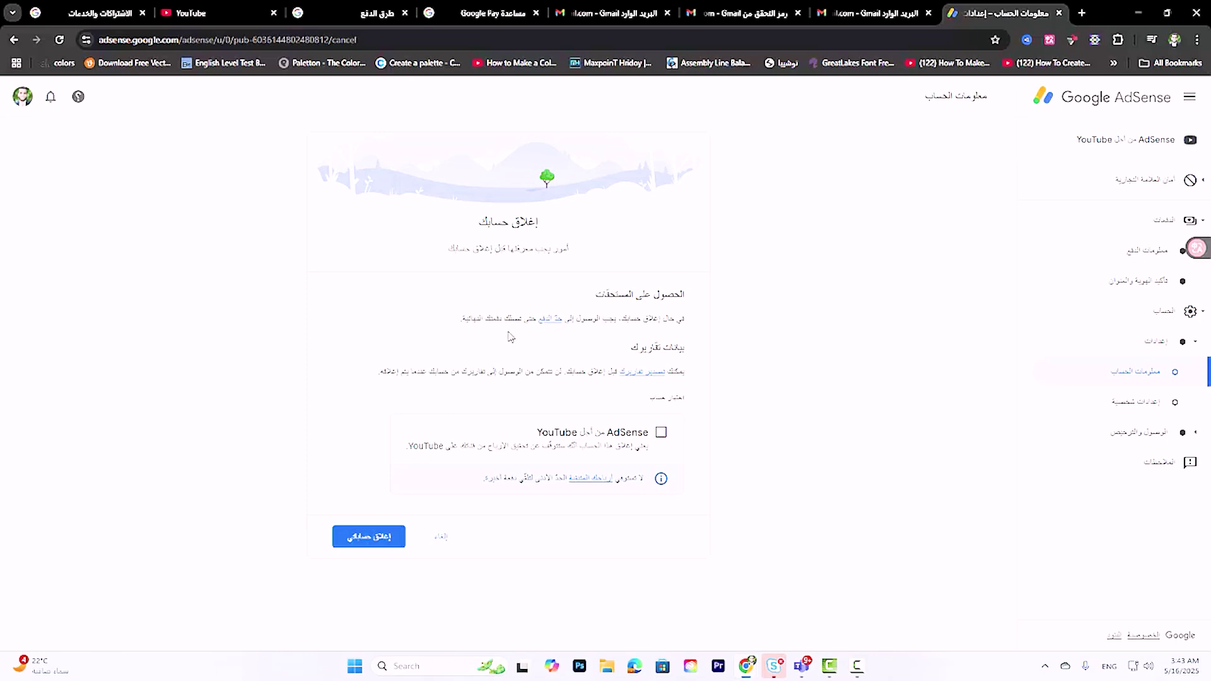
{"action": "left_click", "coordinate": [660, 432]}
{"action": "left_click", "coordinate": [369, 537]}
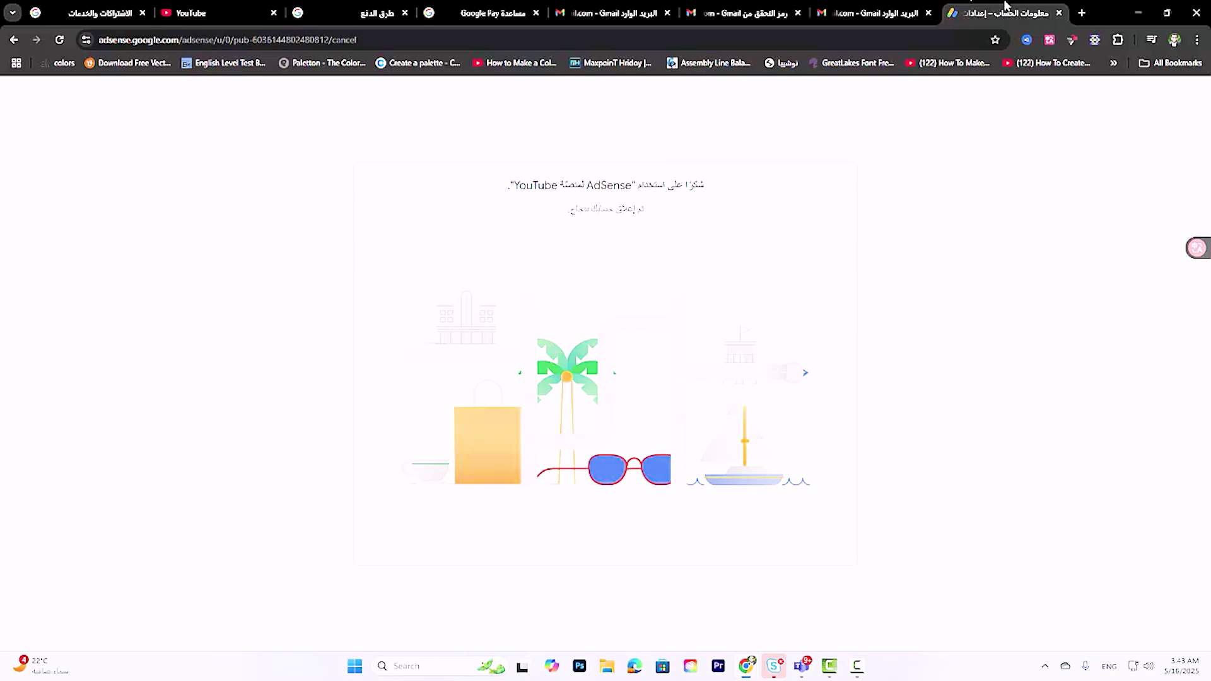
- Reopen Google AdSense in a new tab to check the account's status
{"action": "left_click", "coordinate": [1081, 13]}
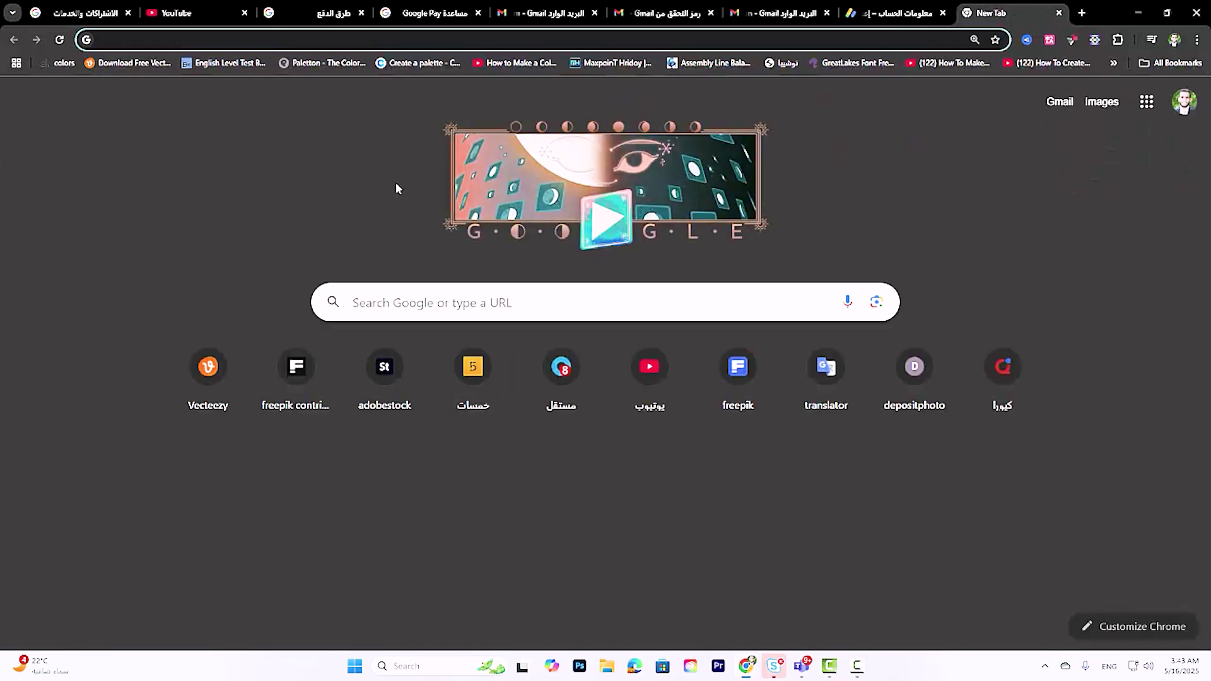
{"action": "key", "text": "Down"}
{"action": "key", "text": "Down"}
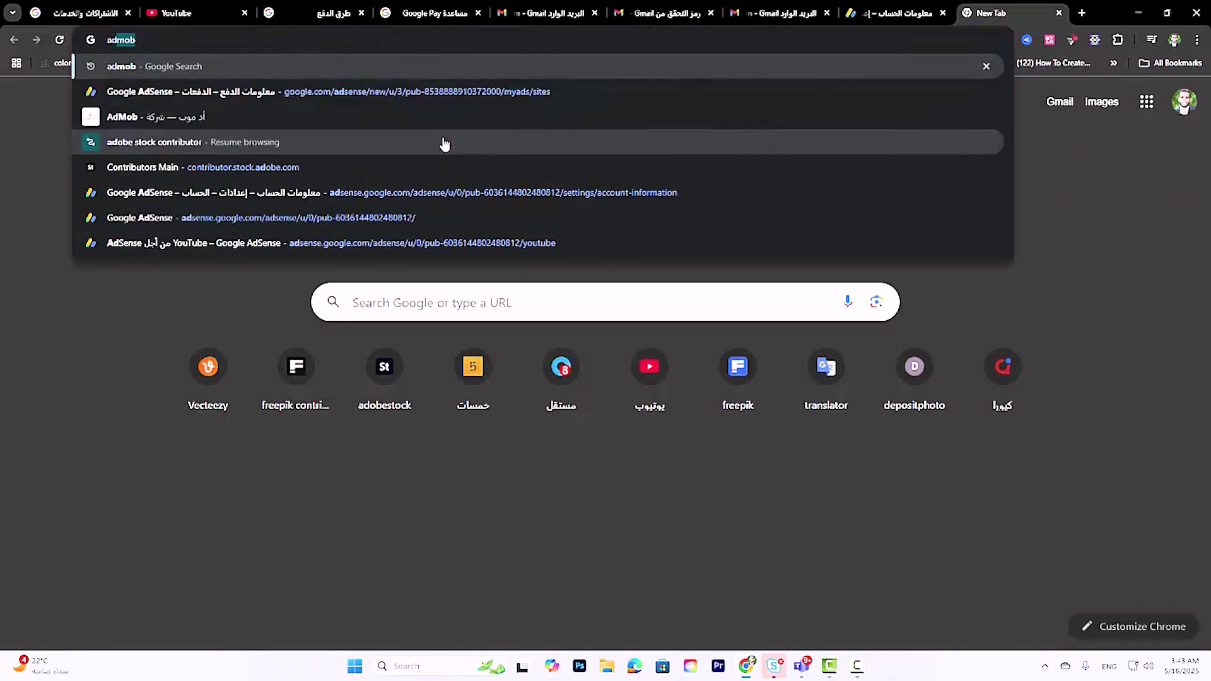
{"action": "key", "text": "Return"}
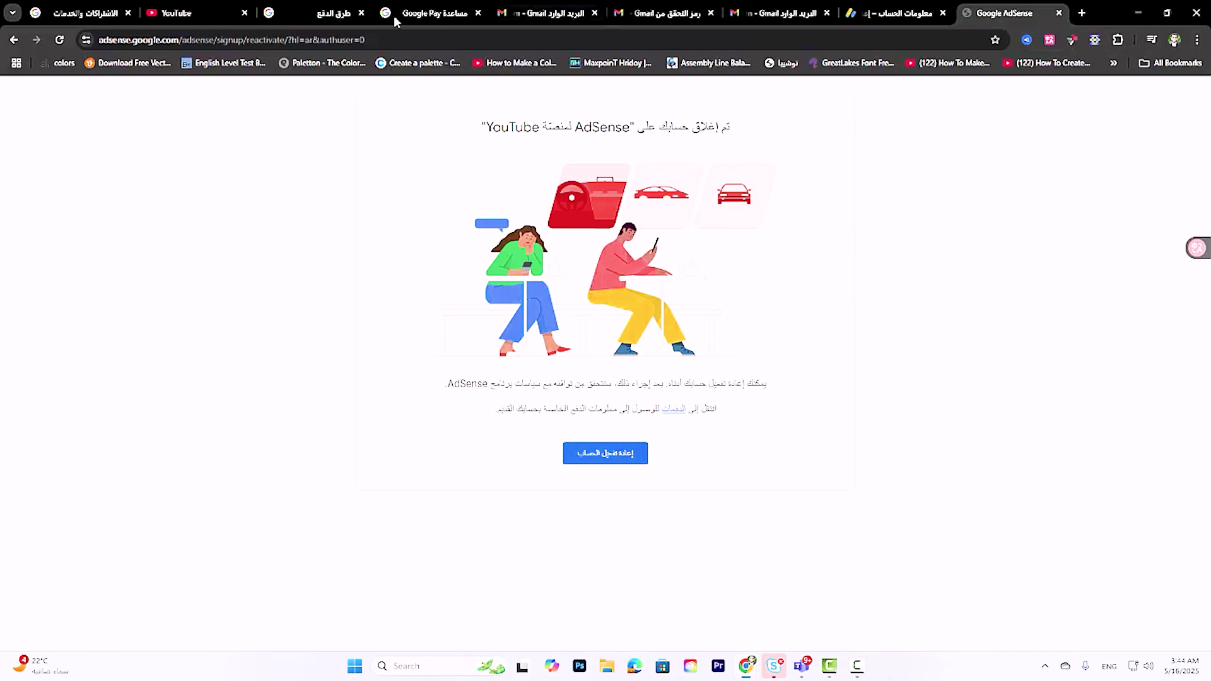
- Open the Freelance School channel in YouTube Studio and review its monetization page
{"action": "left_click", "coordinate": [156, 17]}
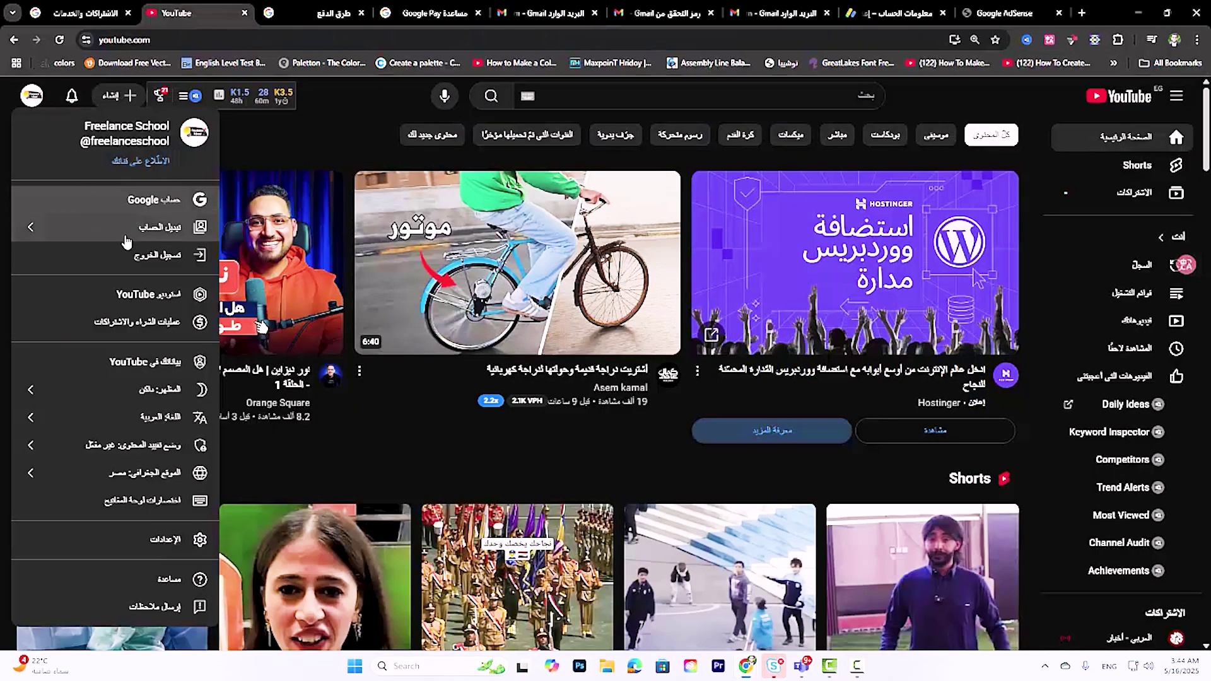
{"action": "left_click", "coordinate": [145, 294]}
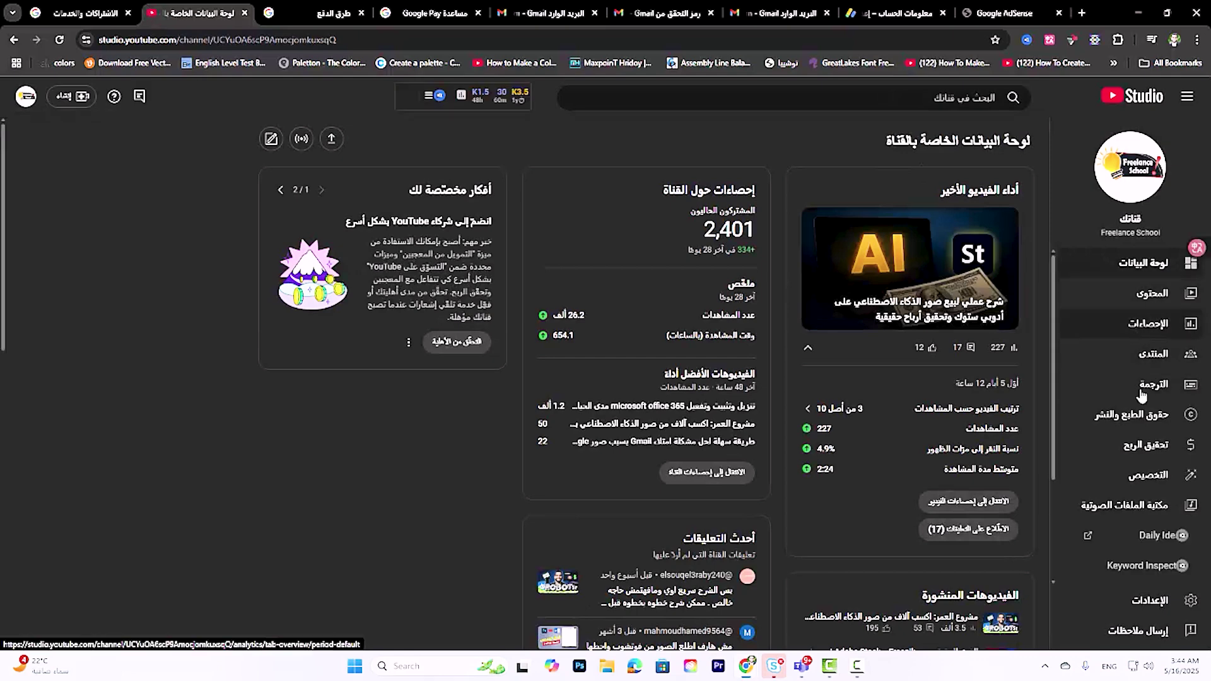
{"action": "left_click", "coordinate": [1145, 445]}
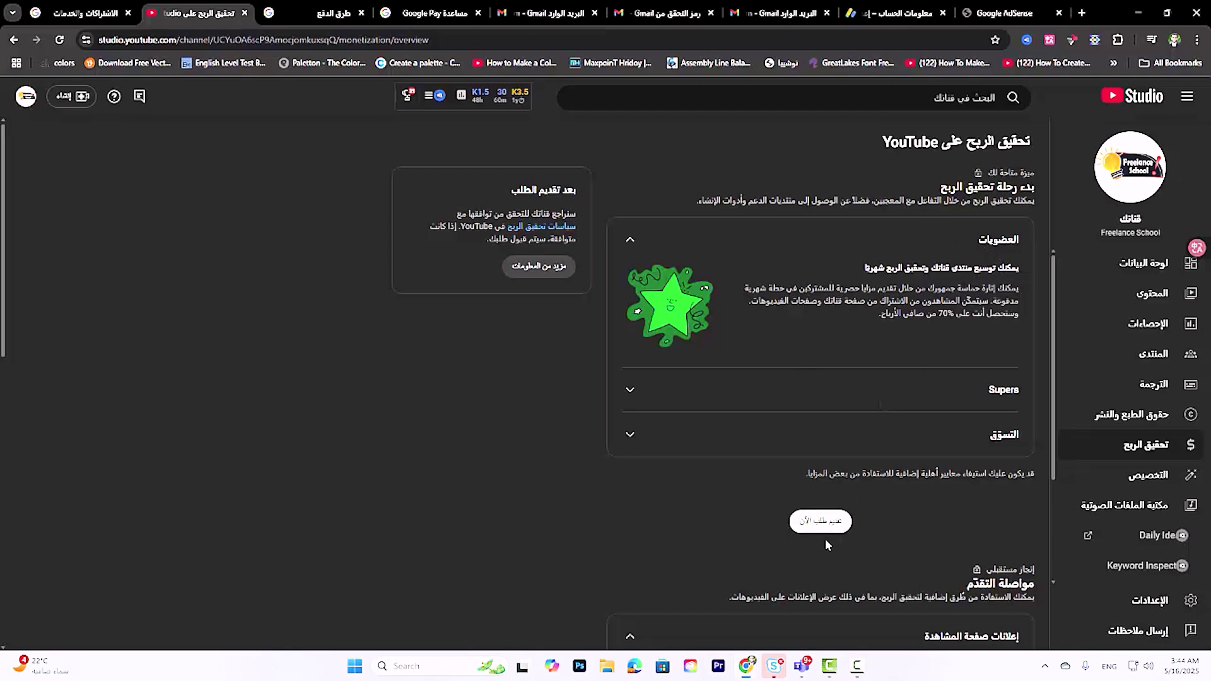
{"action": "scroll", "coordinate": [875, 461], "scroll_direction": "down", "scroll_amount": 3}
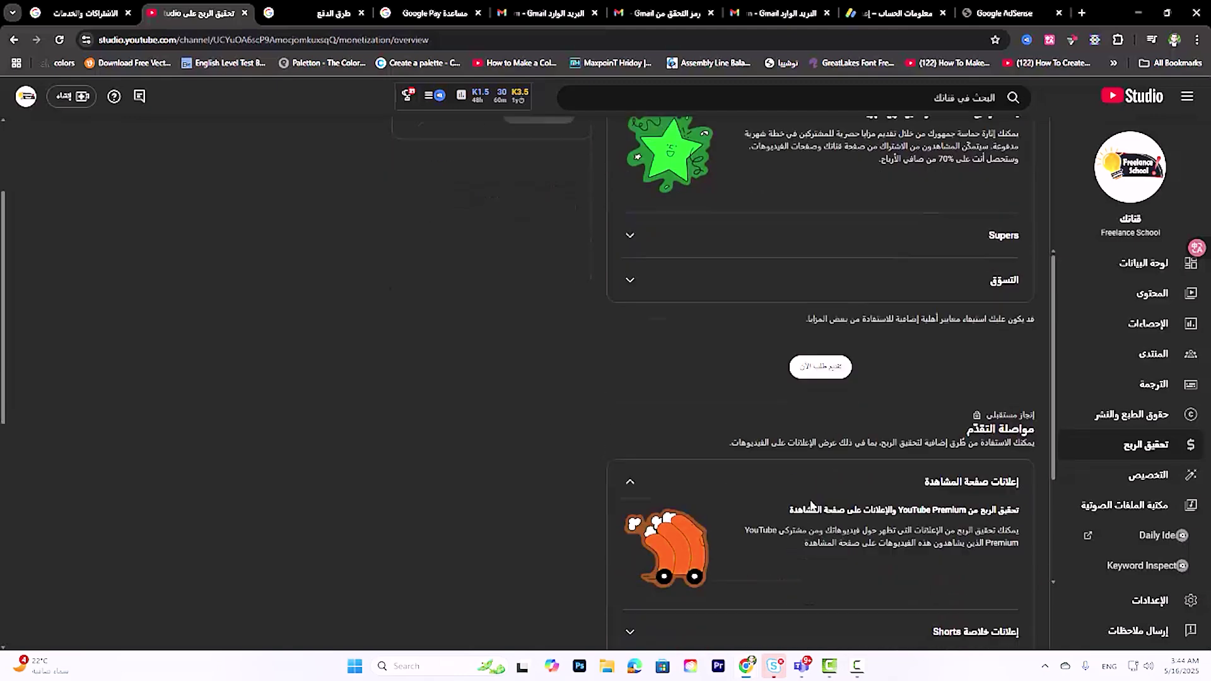
{"action": "scroll", "coordinate": [774, 454], "scroll_direction": "up", "scroll_amount": 3}
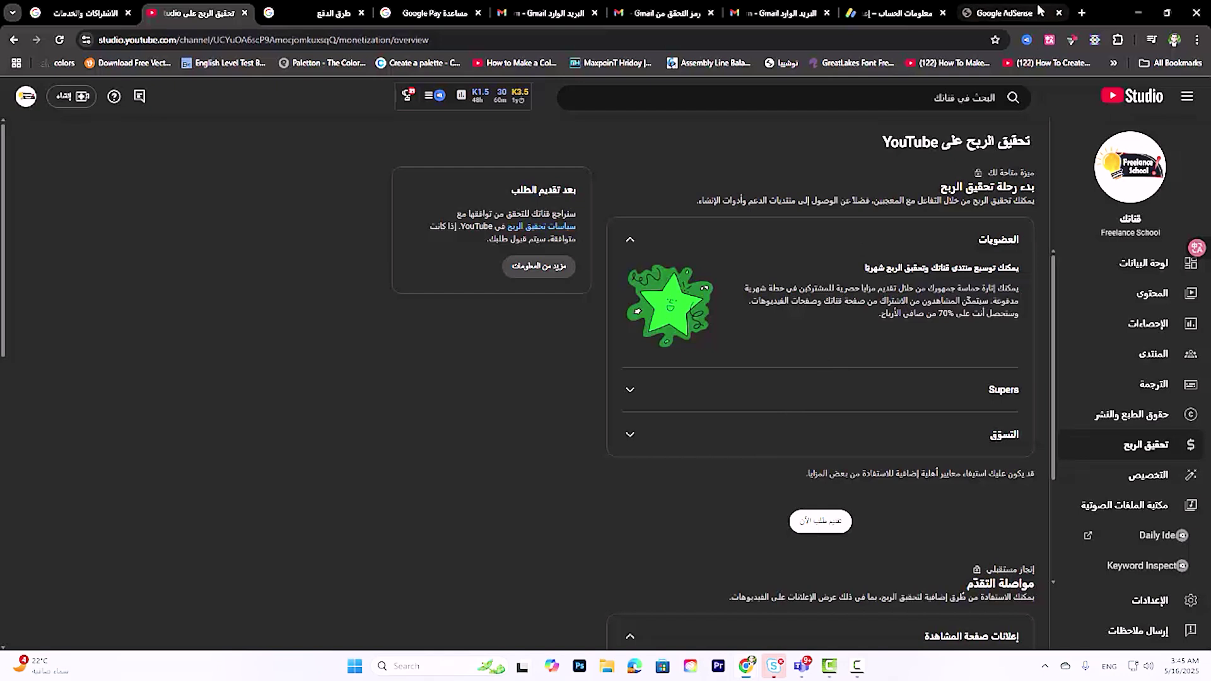
- Return to the AdSense account reactivation page to review it
{"action": "mouse_move", "coordinate": [1029, 13]}
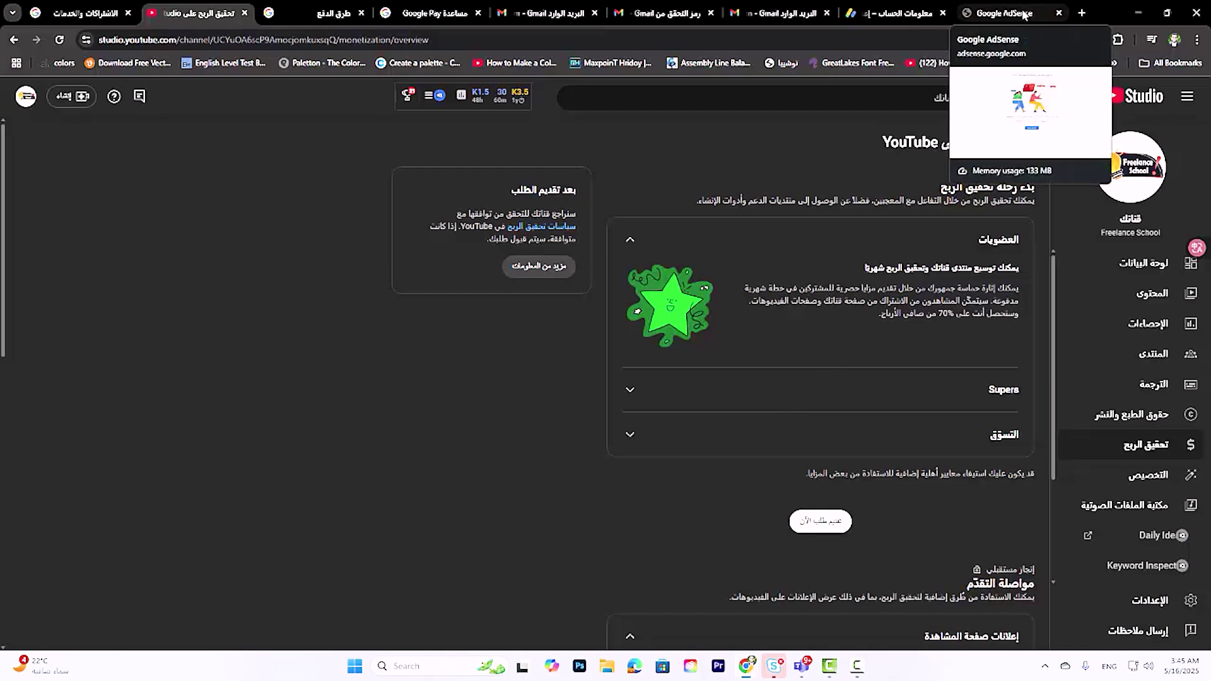
{"action": "left_click", "coordinate": [1020, 14]}
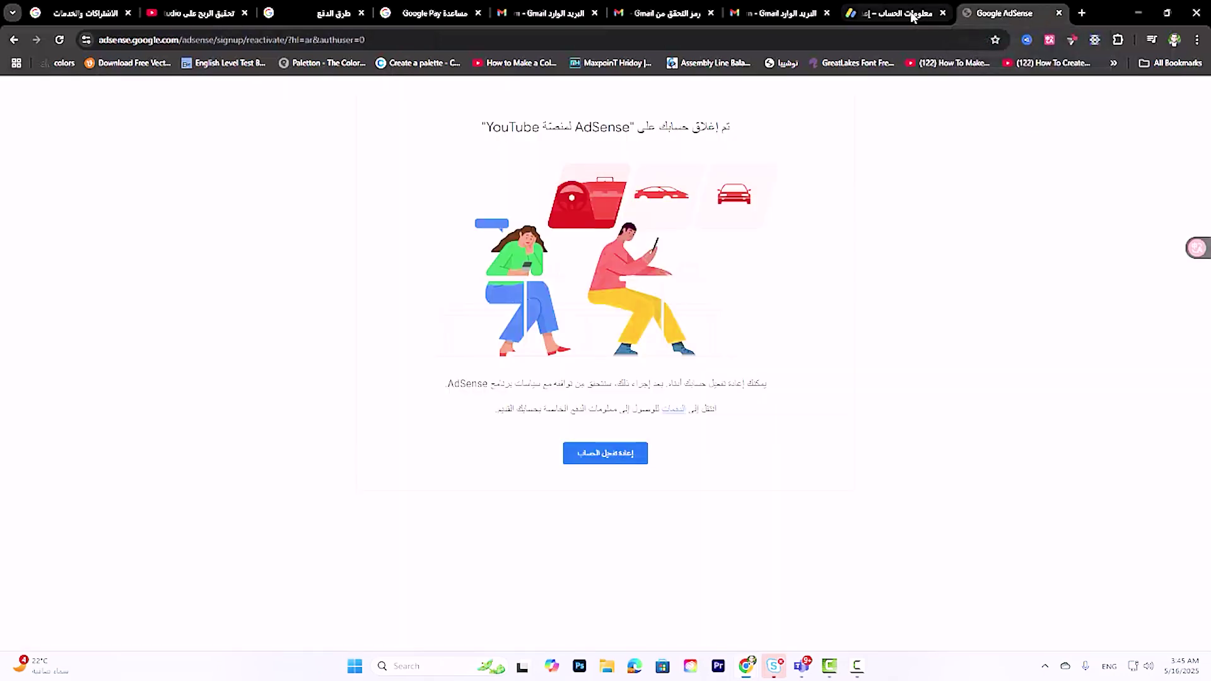
{"action": "mouse_move", "coordinate": [913, 18]}
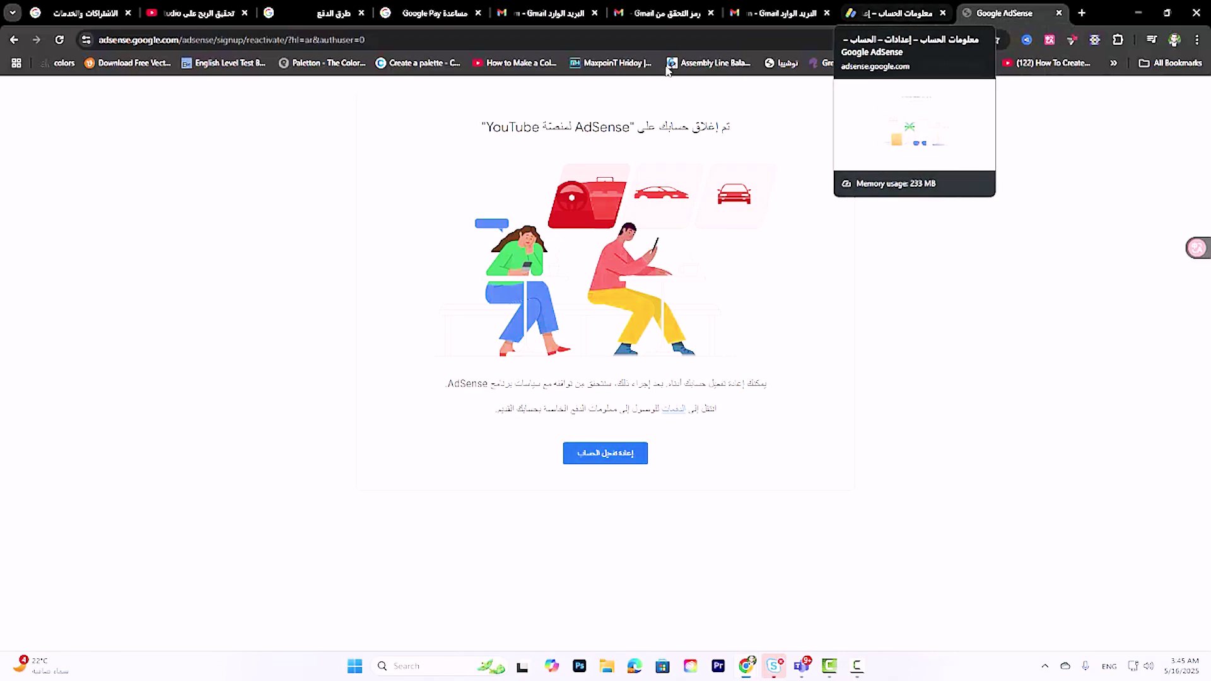
- Open the ads-by-site page of the second AdSense account (u/3) in a new tab
{"action": "left_click", "coordinate": [1081, 13]}
{"action": "type", "text": "a"}
{"action": "key", "text": "BackSpace"}
{"action": "key", "text": "BackSpace"}
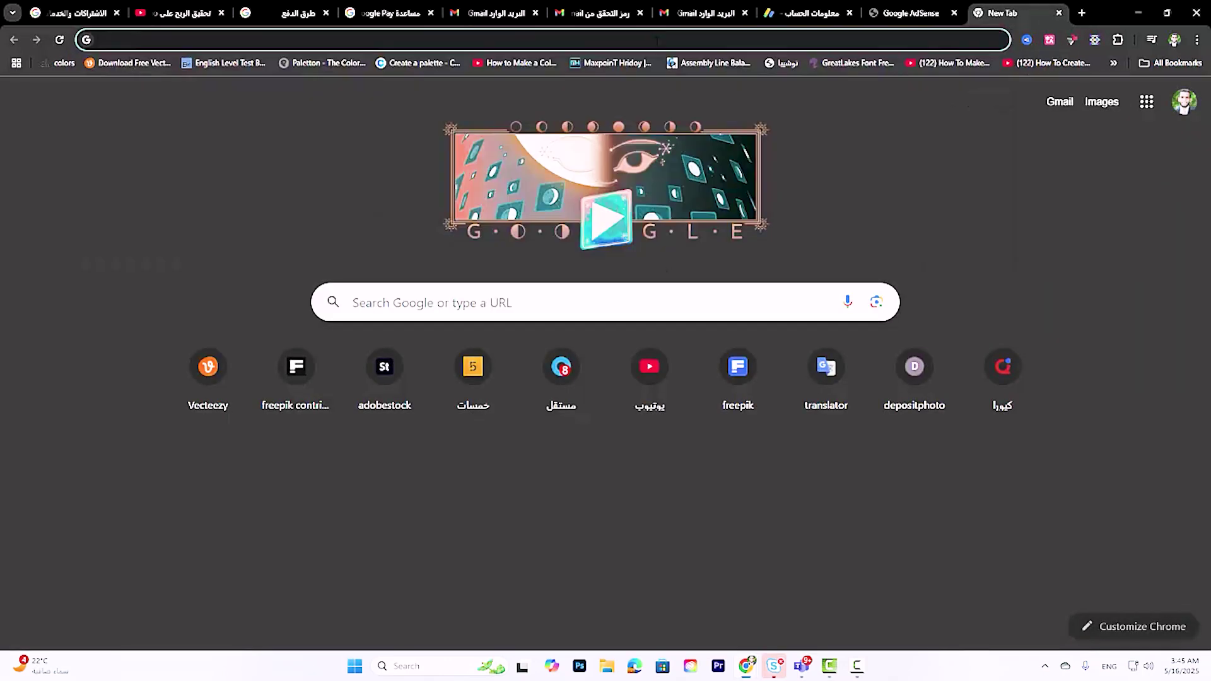
{"action": "type", "text": "google.com/adsense/new/u/3/pub-853888910372000/myads/sites"}
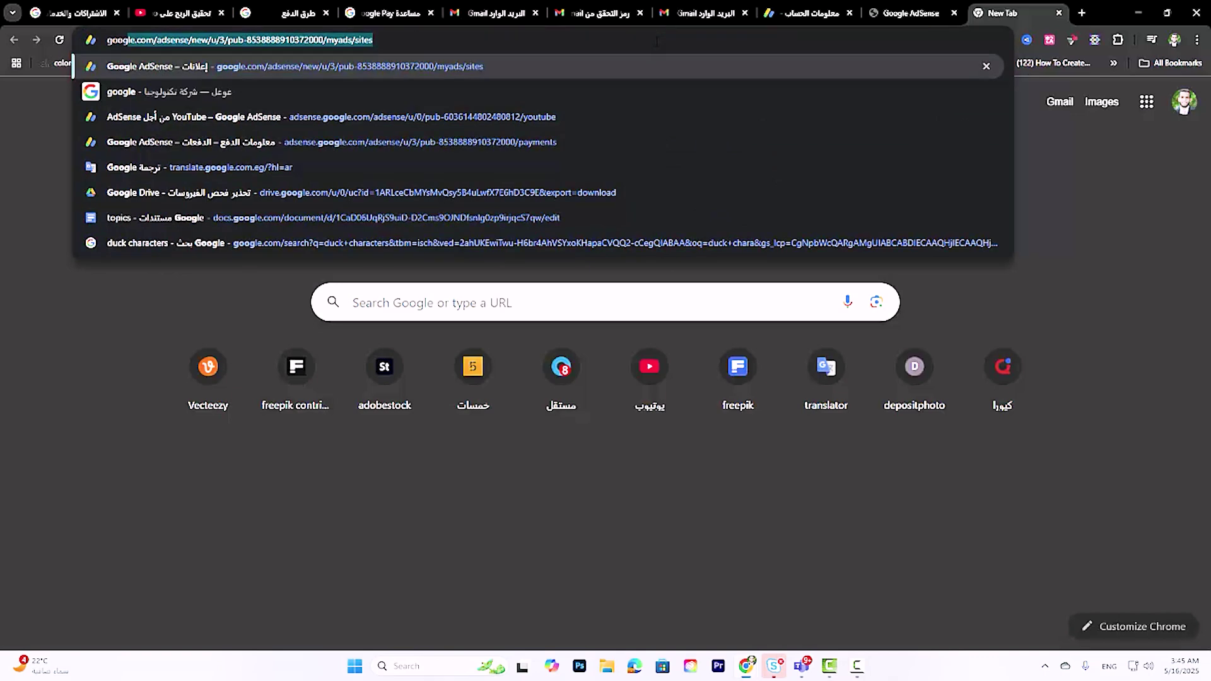
{"action": "key", "text": "Return"}
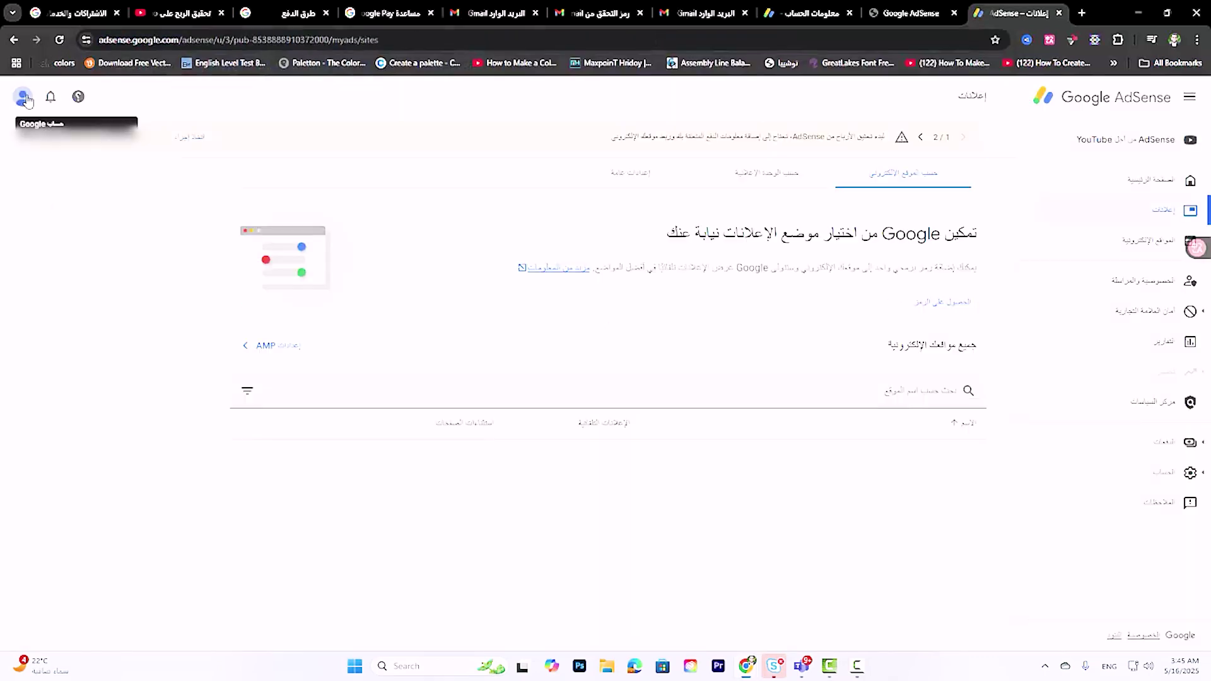
- Switch AdSense to the first two signed-in Google accounts (authuser 0 and 1) to check their status, returning to the u/3 ads page
{"action": "left_click", "coordinate": [26, 99]}
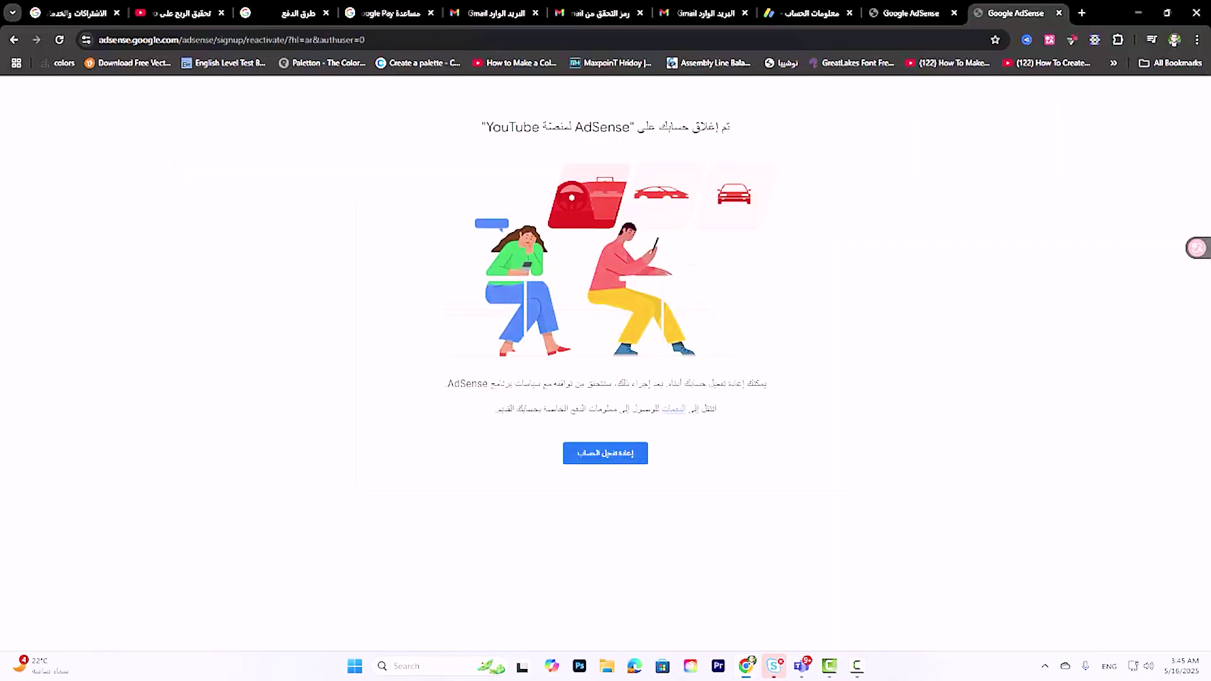
{"action": "left_click", "coordinate": [13, 39]}
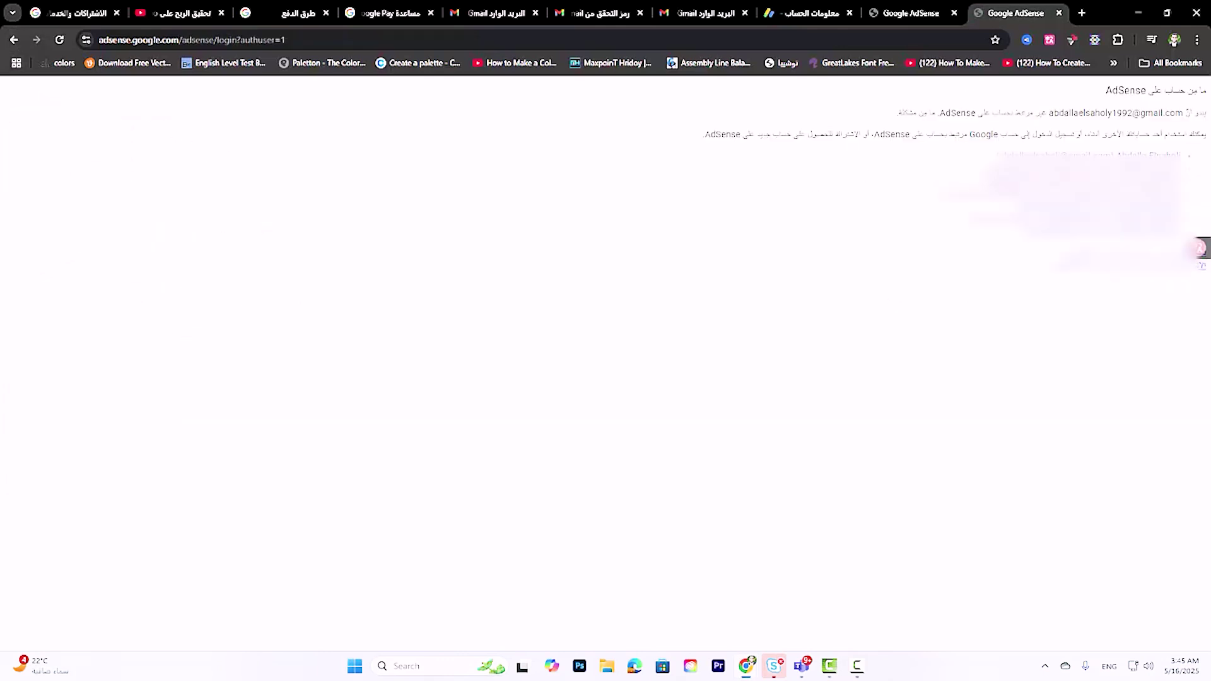
{"action": "left_click", "coordinate": [13, 39]}
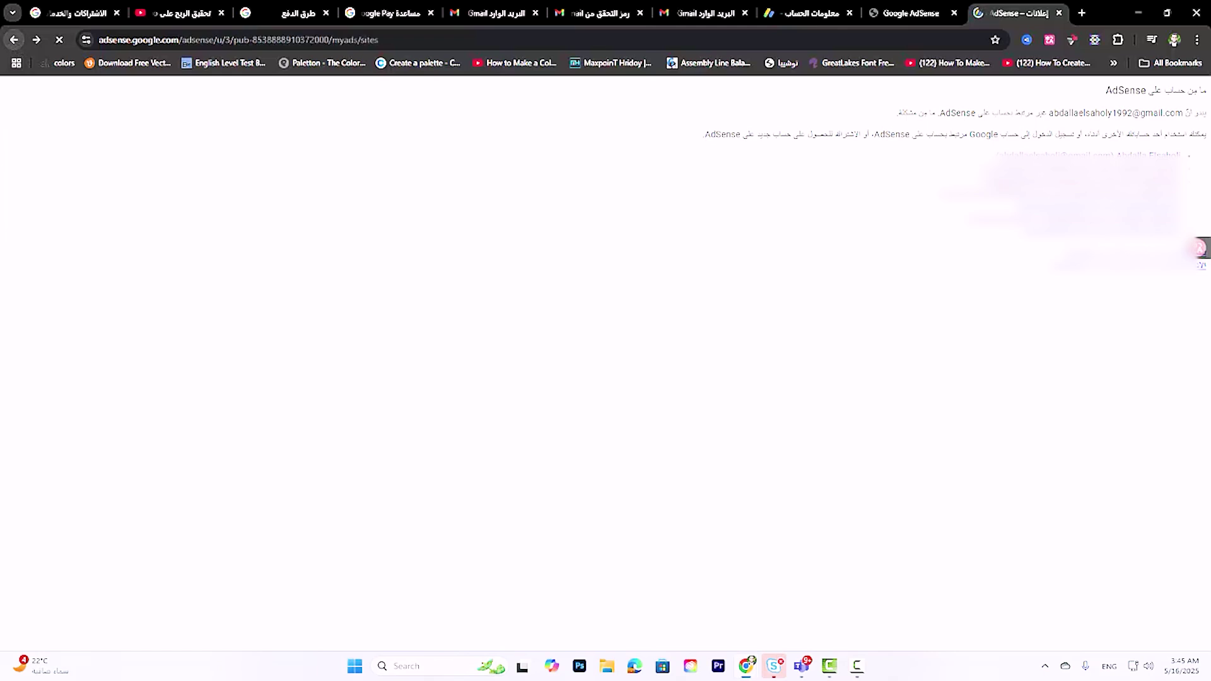
- Check whether the signed-in Google account with authuser 2 has an AdSense account, and return to the u/3 ads page
{"action": "left_click", "coordinate": [22, 100]}
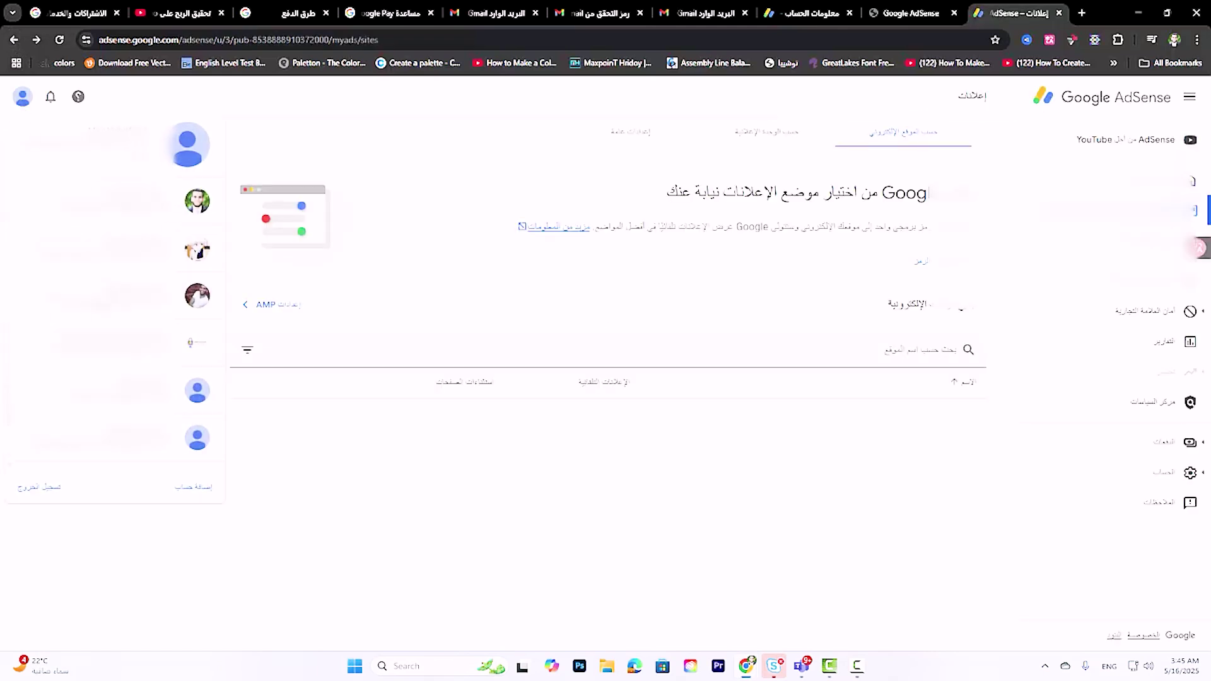
{"action": "left_click", "coordinate": [117, 129]}
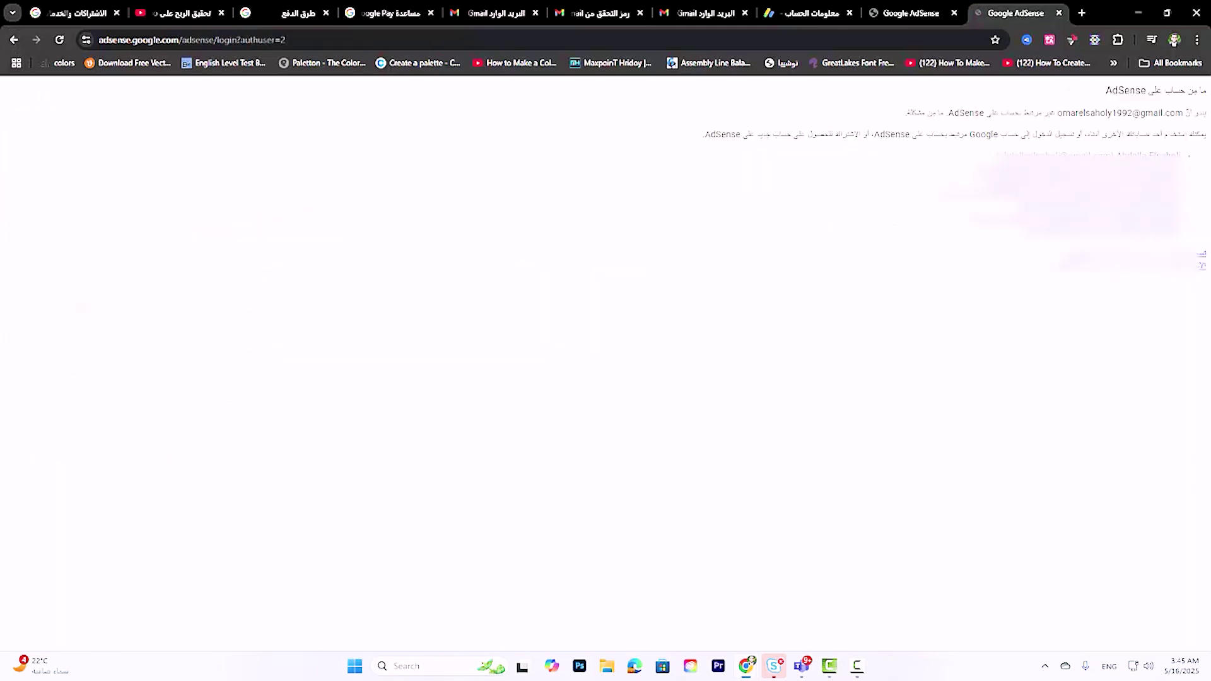
{"action": "left_click", "coordinate": [13, 39]}
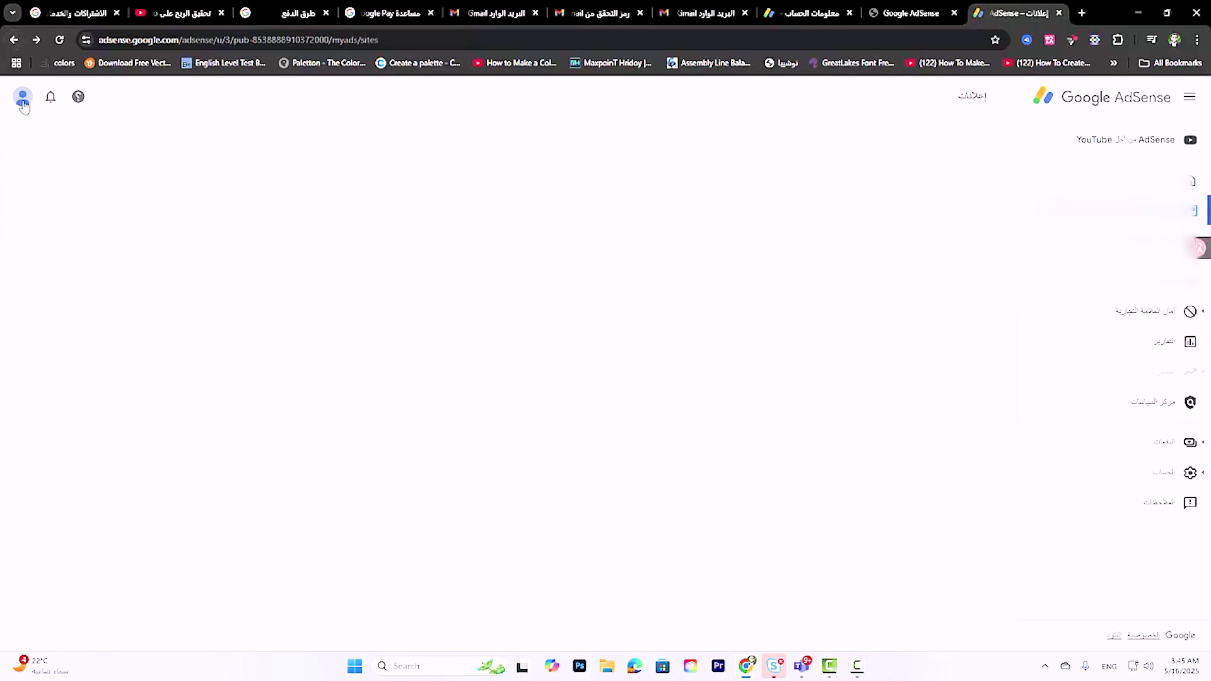
- Check the AdSense status of the signed-in Google account with authuser 6, and return to the u/3 ads page
{"action": "left_click", "coordinate": [22, 100]}
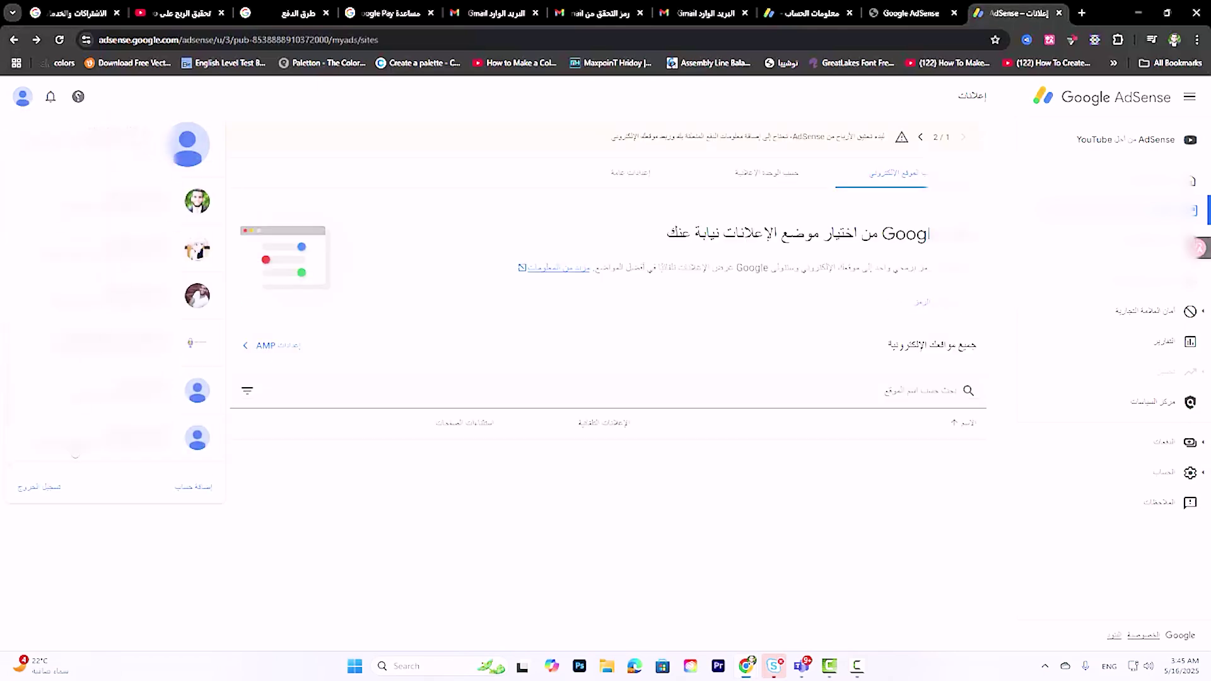
{"action": "left_click", "coordinate": [197, 391]}
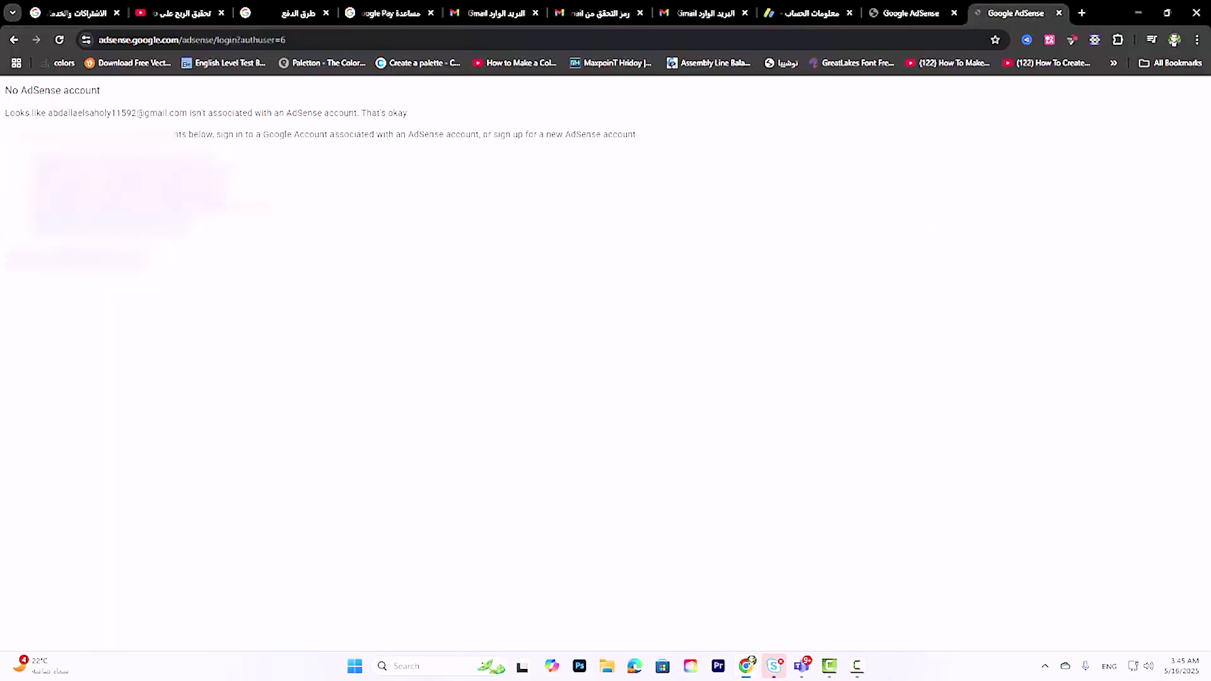
{"action": "left_click", "coordinate": [14, 39]}
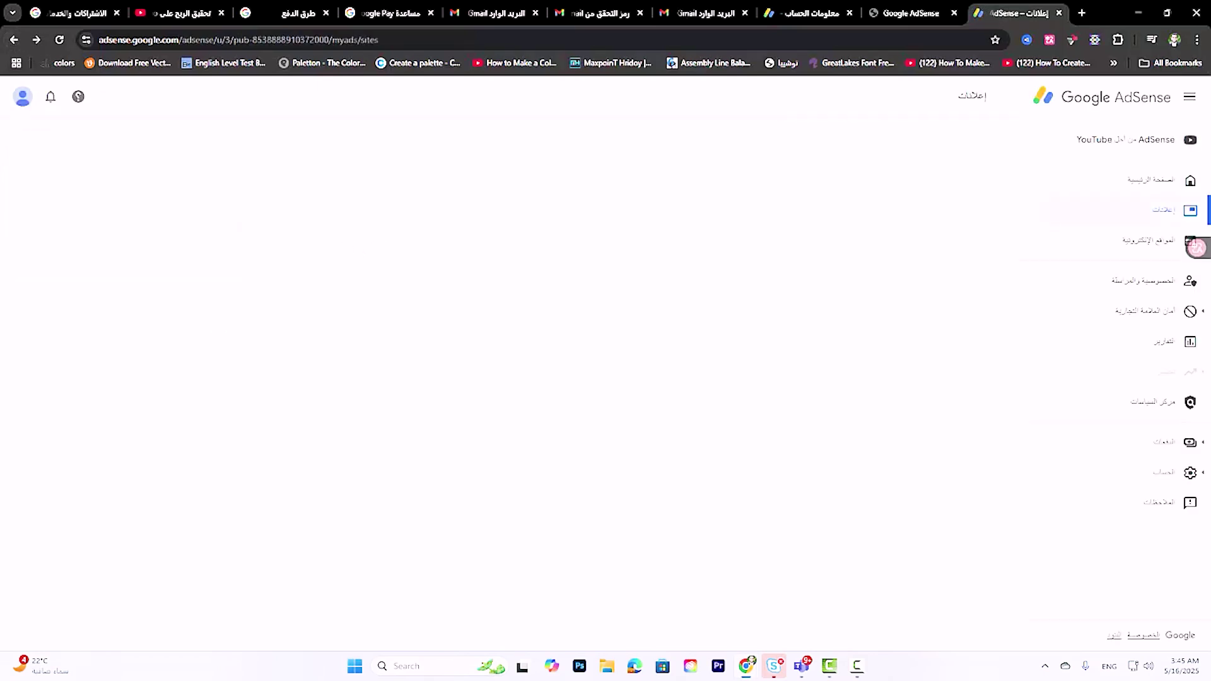